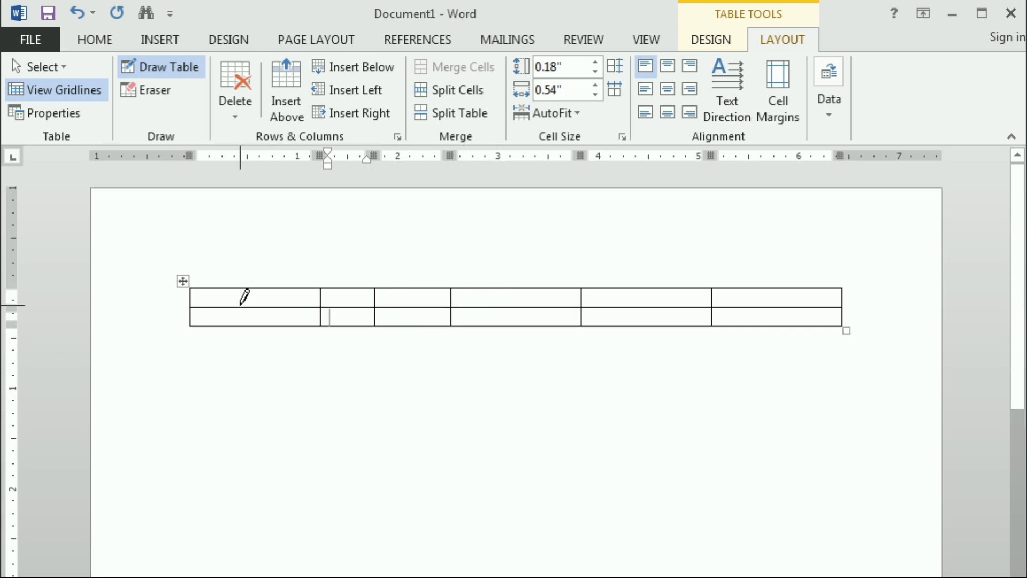
Step: Draw a vertical divider in the lower-left cell, a vertical line through both rows of the first column, and a horizontal divider in its top cell
{"action": "left_click_drag", "start_coordinate": [240, 309], "coordinate": [241, 321]}
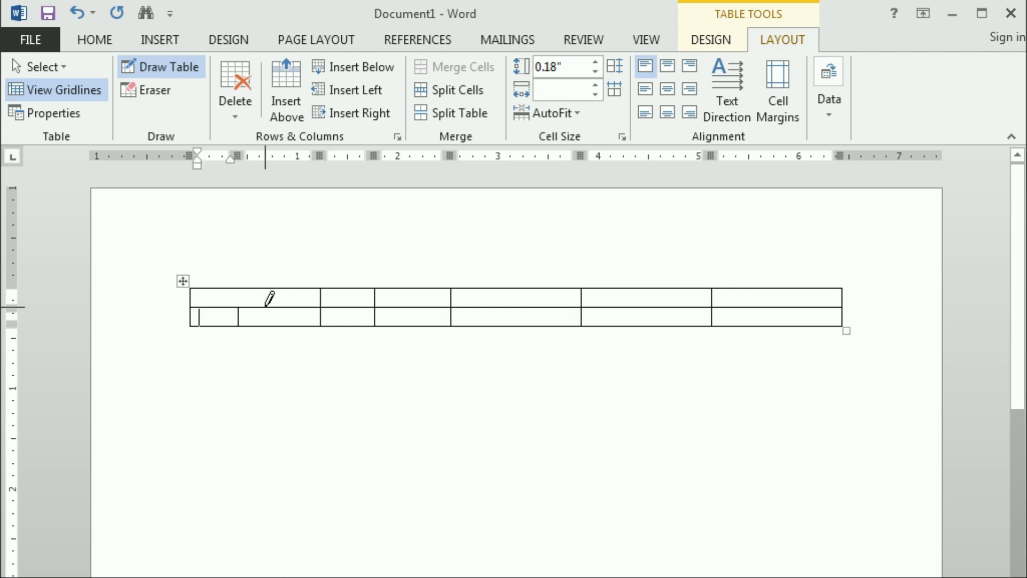
{"action": "left_click_drag", "start_coordinate": [272, 291], "coordinate": [267, 333]}
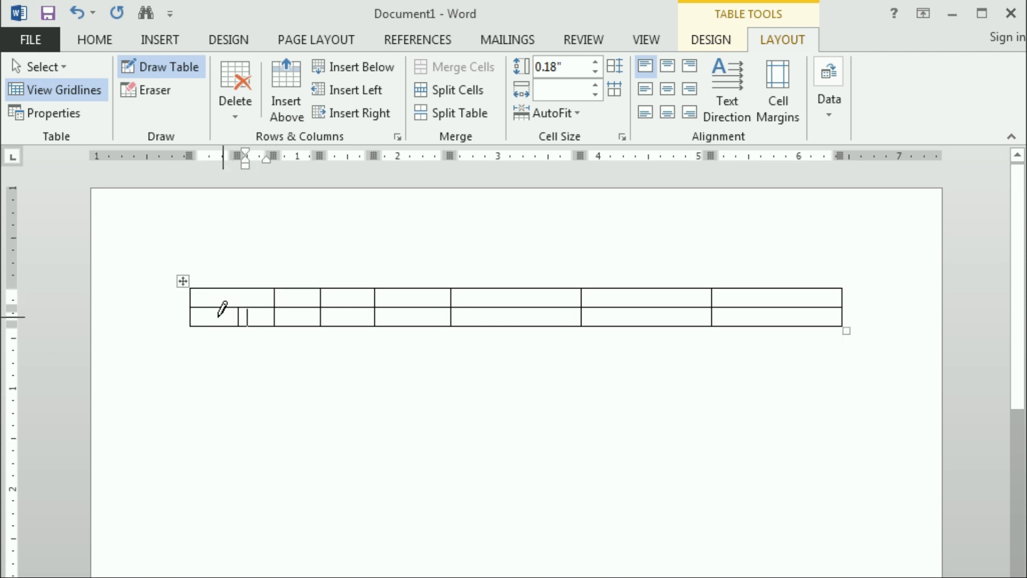
{"action": "left_click_drag", "start_coordinate": [190, 295], "coordinate": [287, 298]}
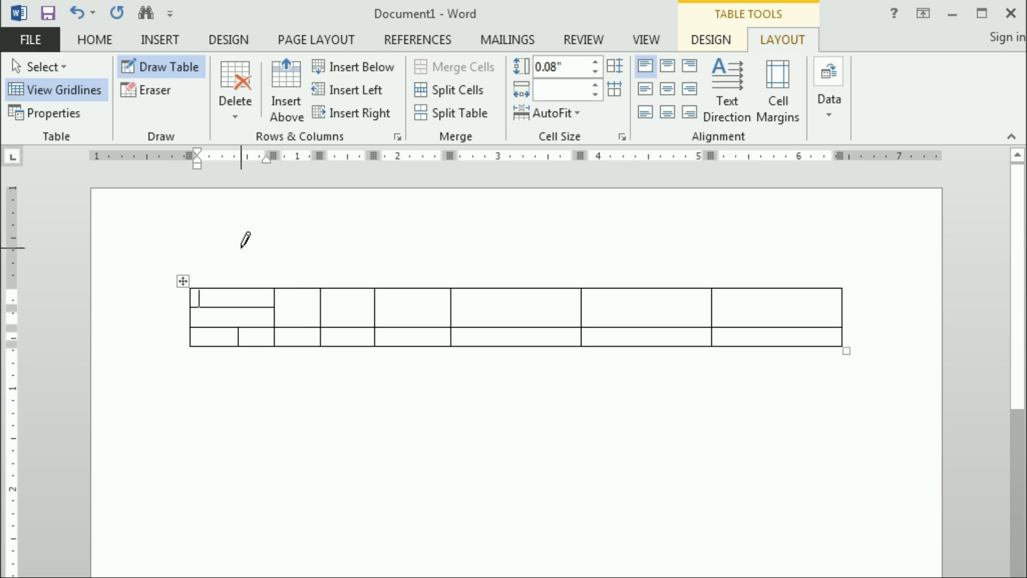
Step: Erase two vertical borders in the table's upper row to merge the three narrow cells beside the first column
{"action": "left_click", "coordinate": [149, 90]}
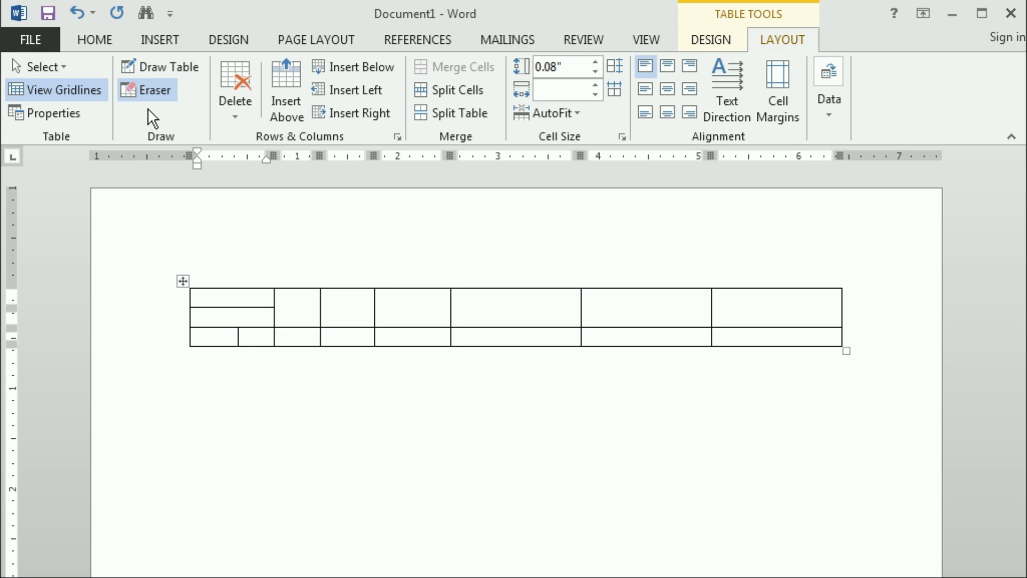
{"action": "left_click", "coordinate": [320, 300]}
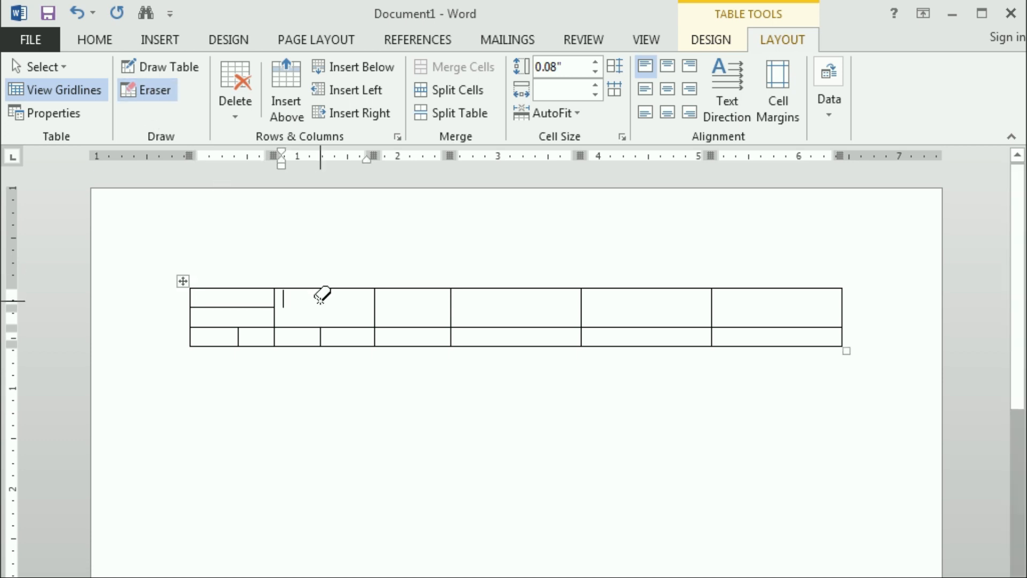
{"action": "left_click", "coordinate": [375, 300]}
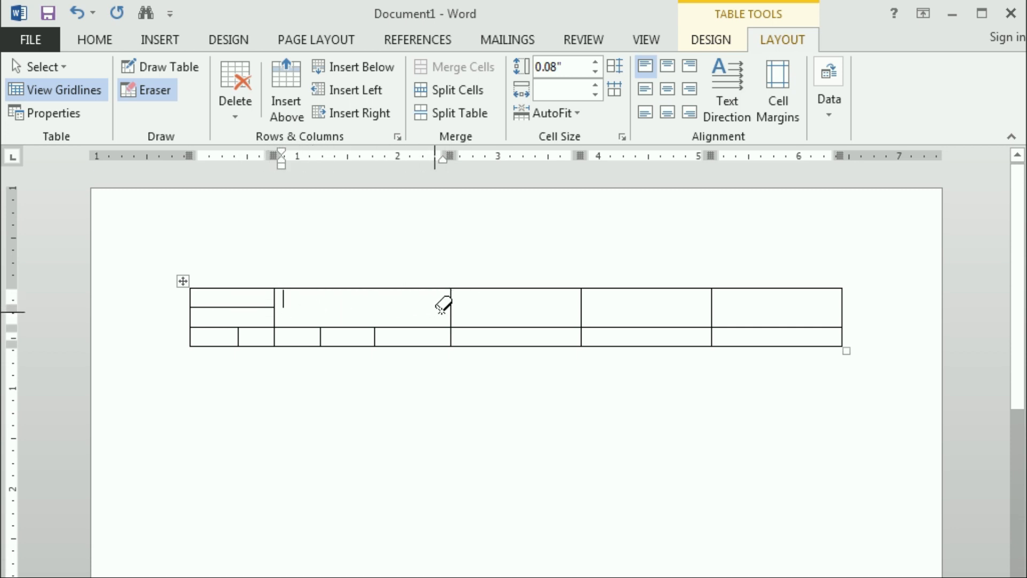
Step: Enter "g" in the upper cell of the third column, directly after the merged cell, and delete that column
{"action": "left_click", "coordinate": [233, 115]}
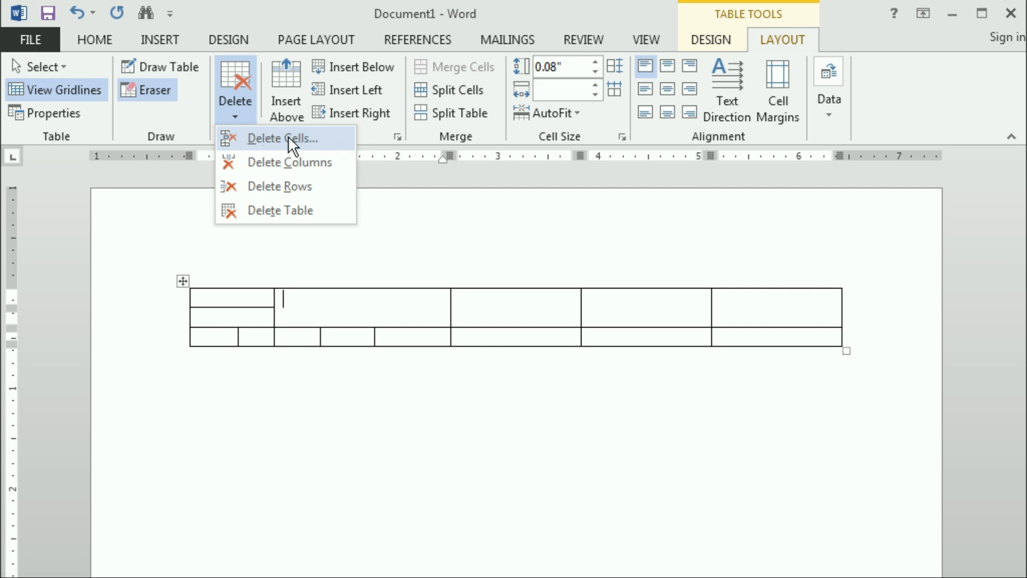
{"action": "left_click", "coordinate": [464, 310]}
{"action": "left_click", "coordinate": [496, 307]}
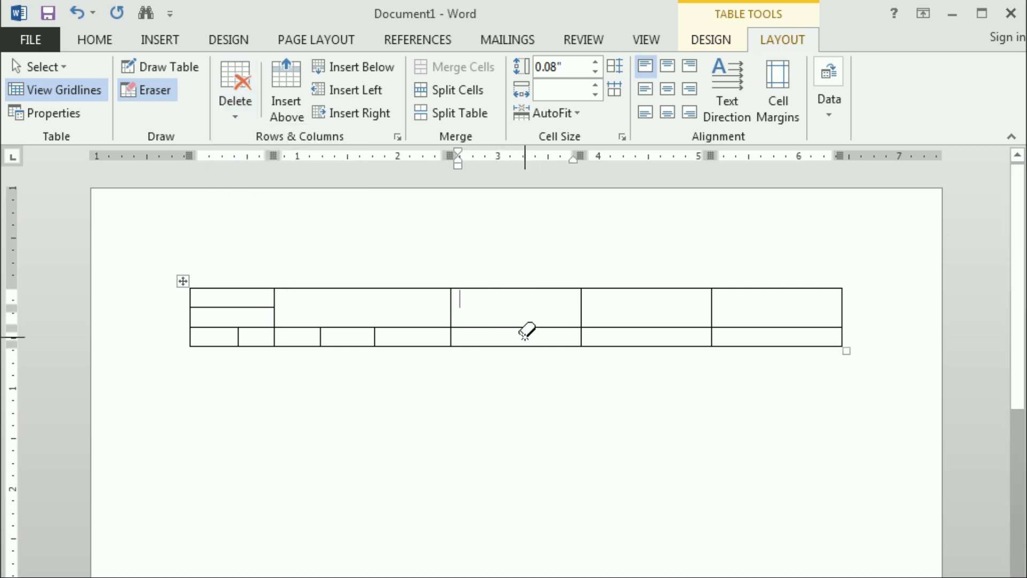
{"action": "type", "text": "g"}
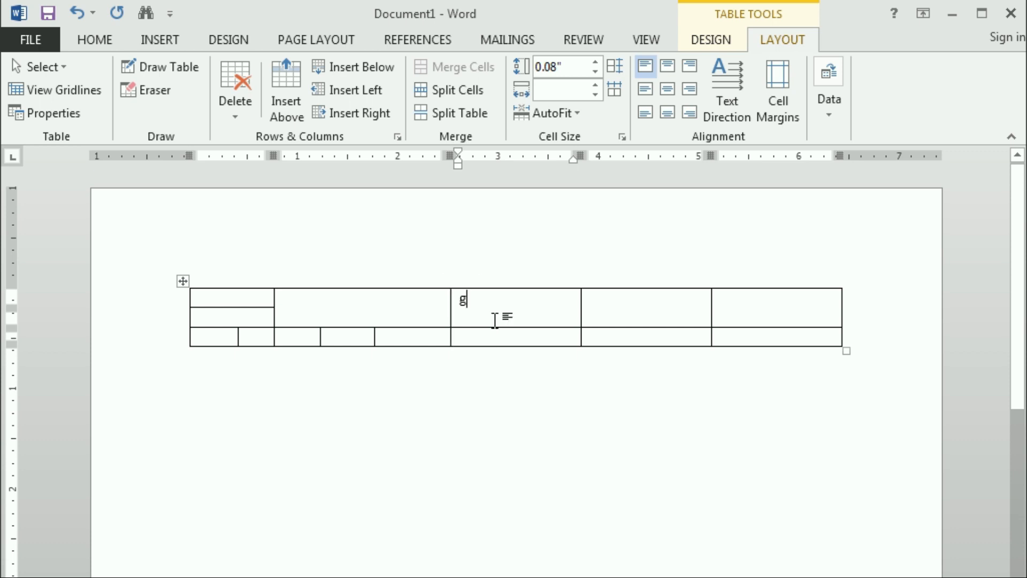
{"action": "left_click", "coordinate": [235, 116]}
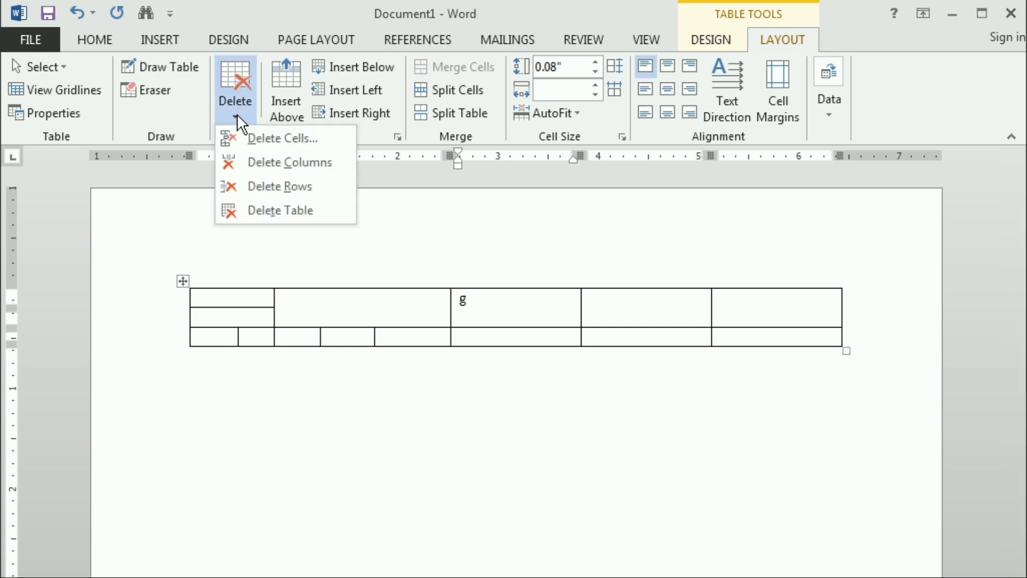
{"action": "left_click", "coordinate": [270, 161]}
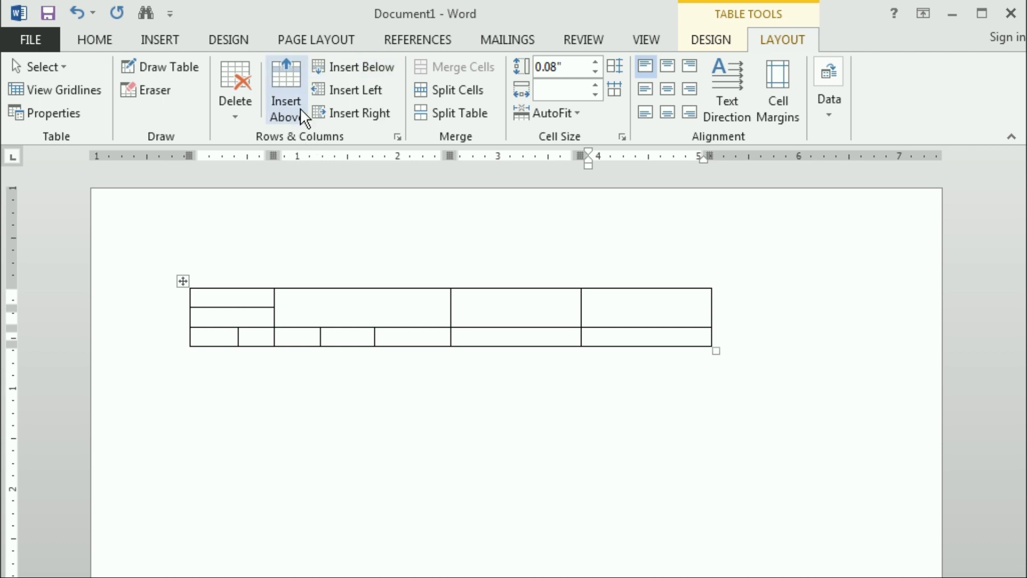
Step: Enter "j" and "k" in the upper cells of the last two columns and insert a column before the "k" column
{"action": "left_click", "coordinate": [502, 305]}
{"action": "type", "text": "j"}
{"action": "key", "text": "Tab"}
{"action": "type", "text": "k"}
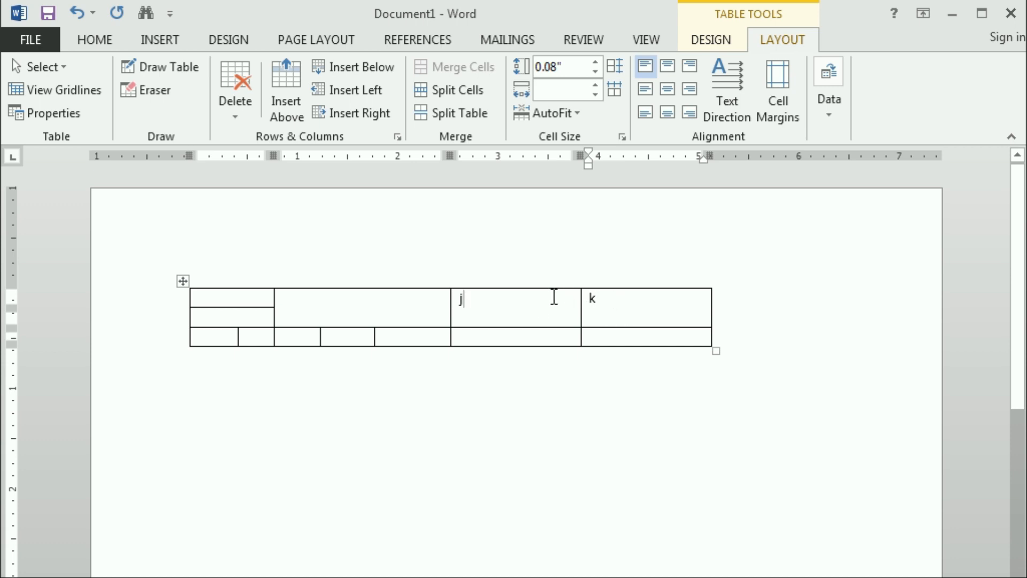
{"action": "left_click", "coordinate": [607, 303]}
{"action": "left_click", "coordinate": [358, 91]}
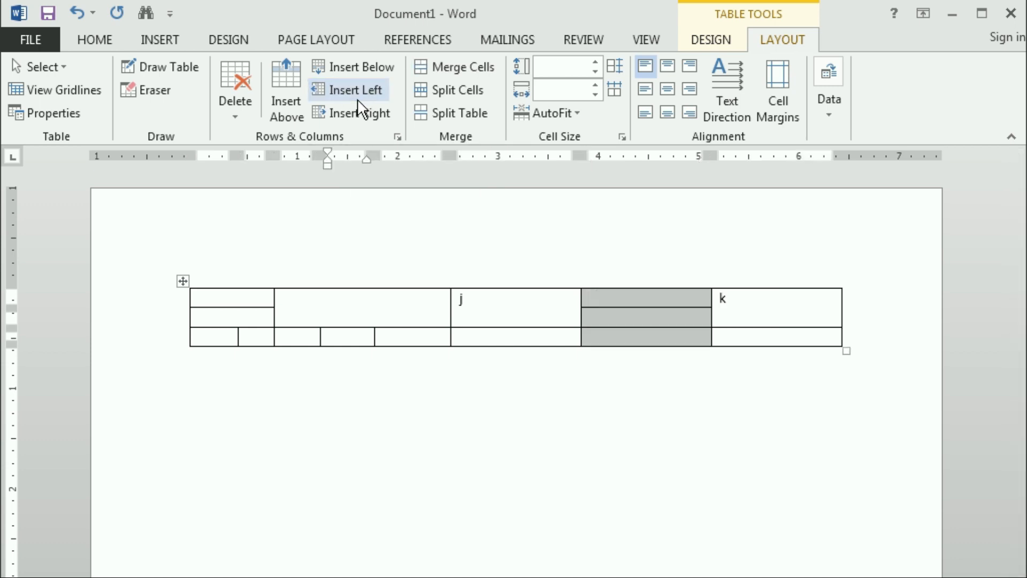
Step: Insert a new row above the row containing the "j" cell
{"action": "left_click", "coordinate": [646, 299]}
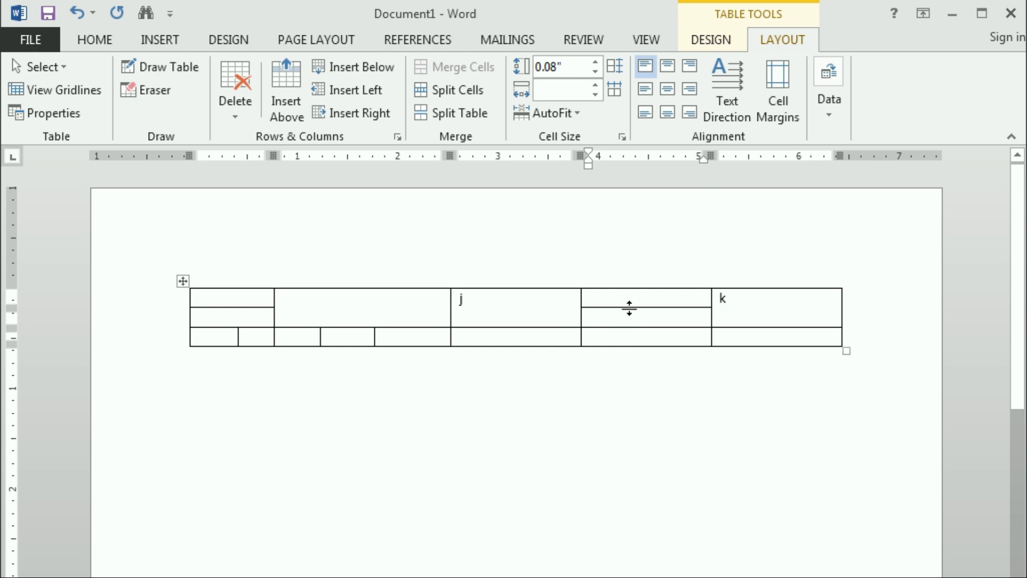
{"action": "left_click", "coordinate": [538, 300]}
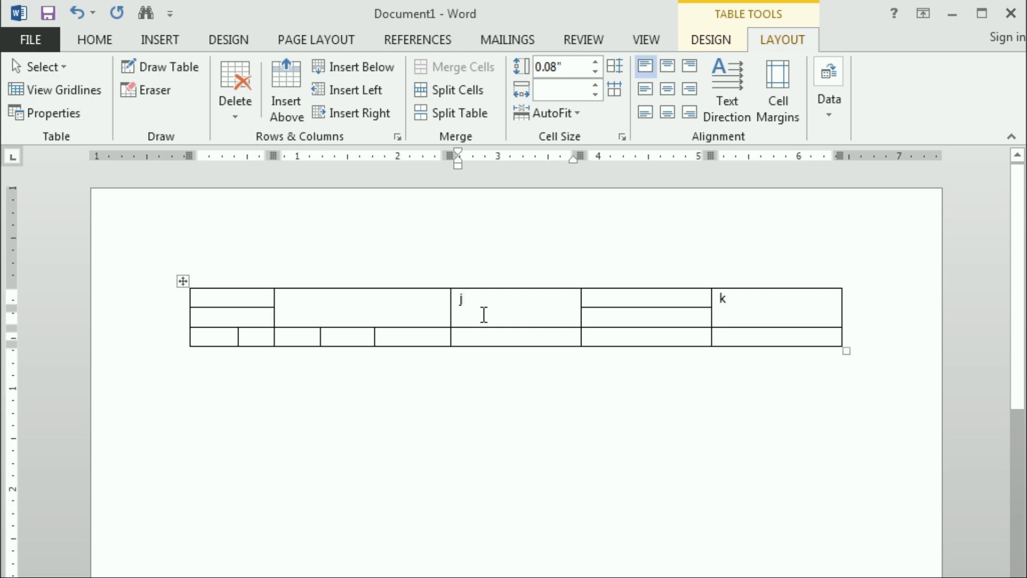
{"action": "left_click", "coordinate": [284, 107]}
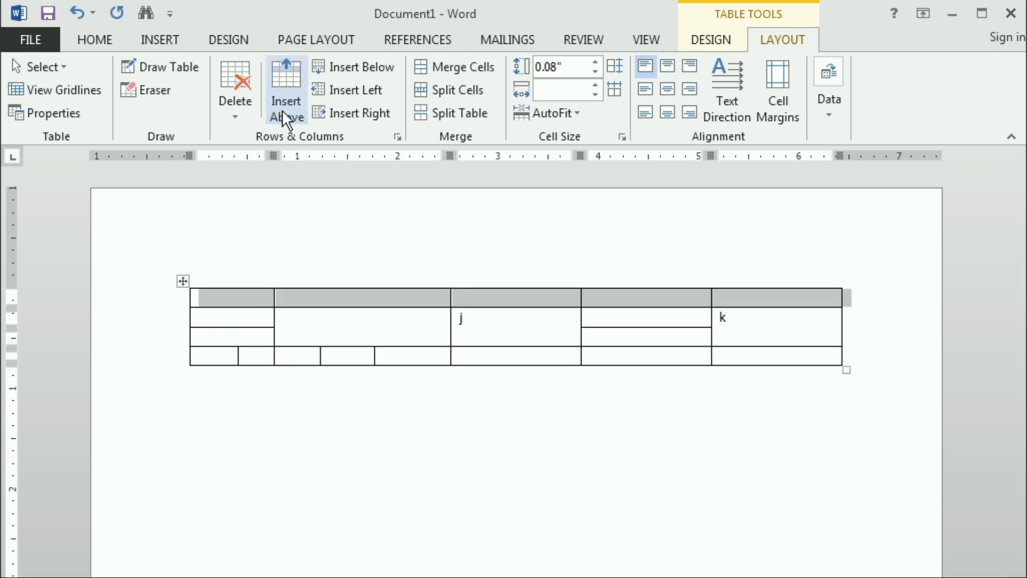
Step: Enter "b" in the bottom-row cell under "j" and insert a new row below it
{"action": "left_click", "coordinate": [467, 355]}
{"action": "type", "text": "b"}
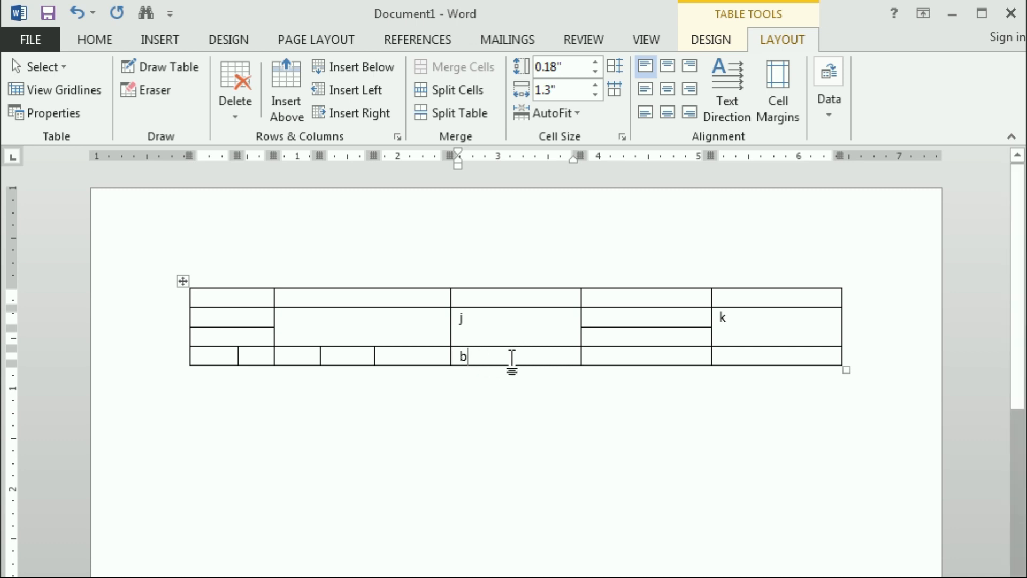
{"action": "left_click", "coordinate": [361, 65]}
{"action": "left_click", "coordinate": [437, 375]}
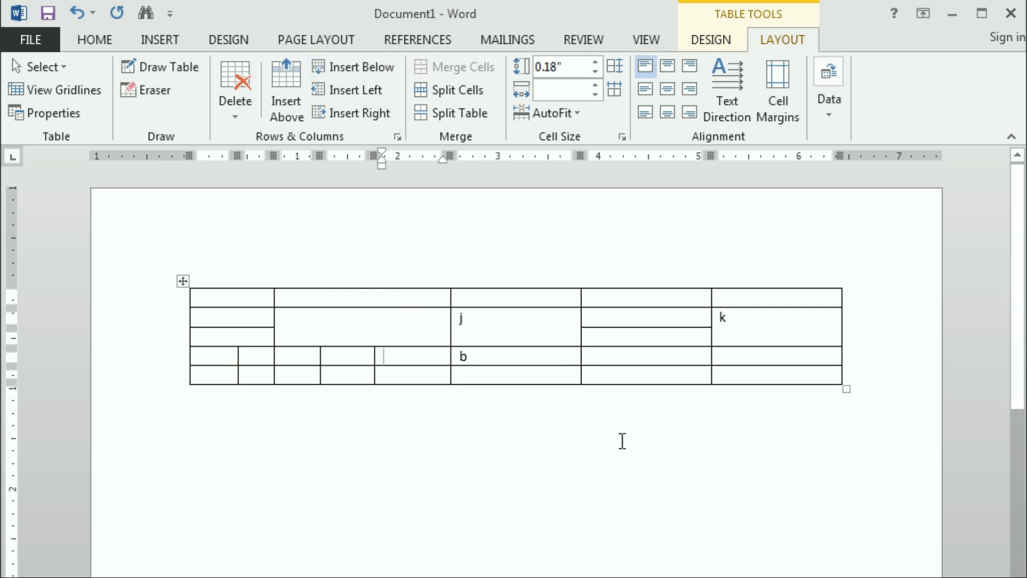
Step: Delete the entire table from the document
{"action": "left_click", "coordinate": [366, 327]}
{"action": "left_click", "coordinate": [497, 334]}
{"action": "left_click", "coordinate": [340, 333]}
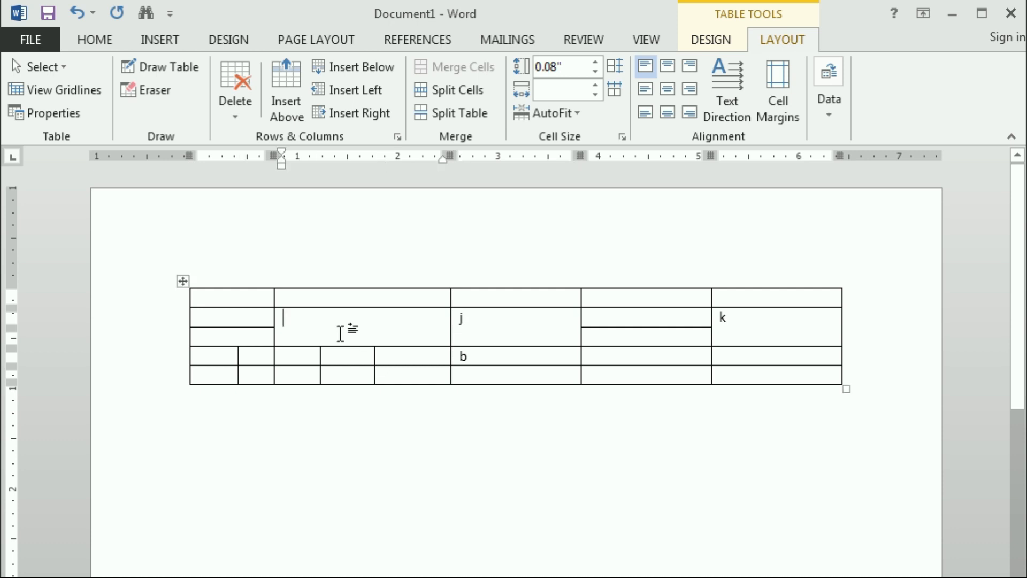
{"action": "left_click", "coordinate": [233, 114]}
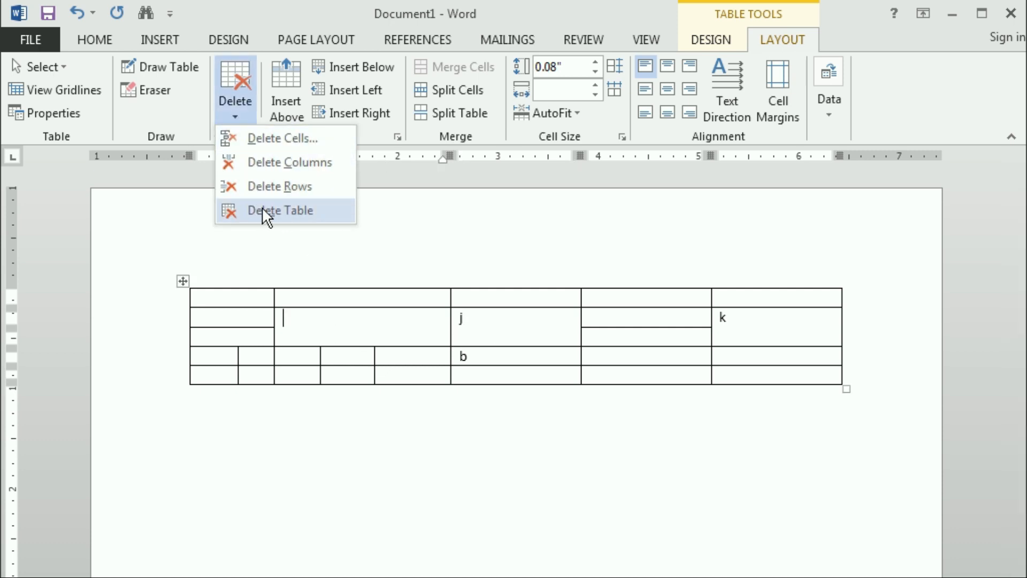
{"action": "left_click", "coordinate": [290, 210]}
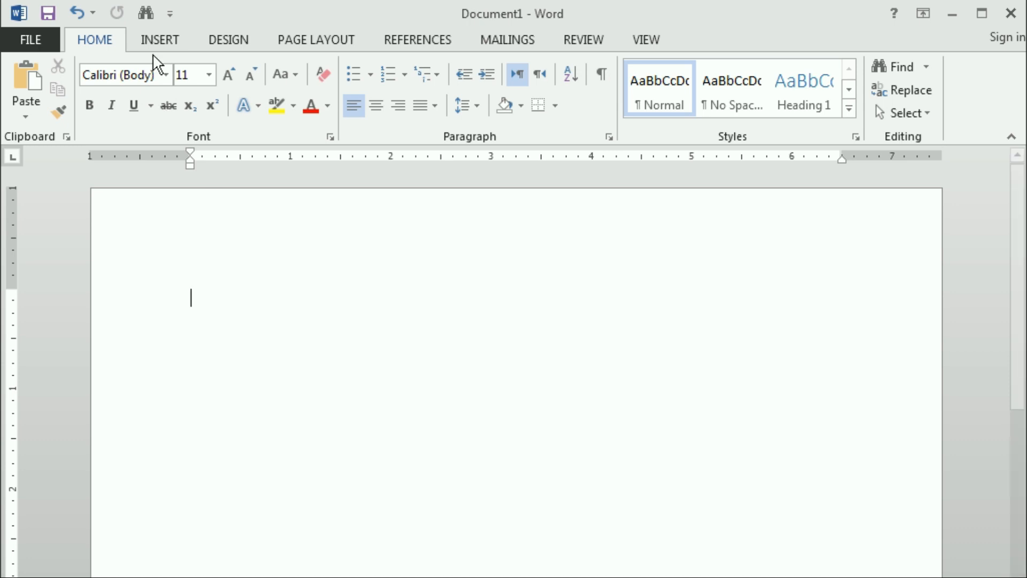
Step: Insert a new table with five columns and one row
{"action": "left_click", "coordinate": [160, 41]}
{"action": "left_click", "coordinate": [72, 90]}
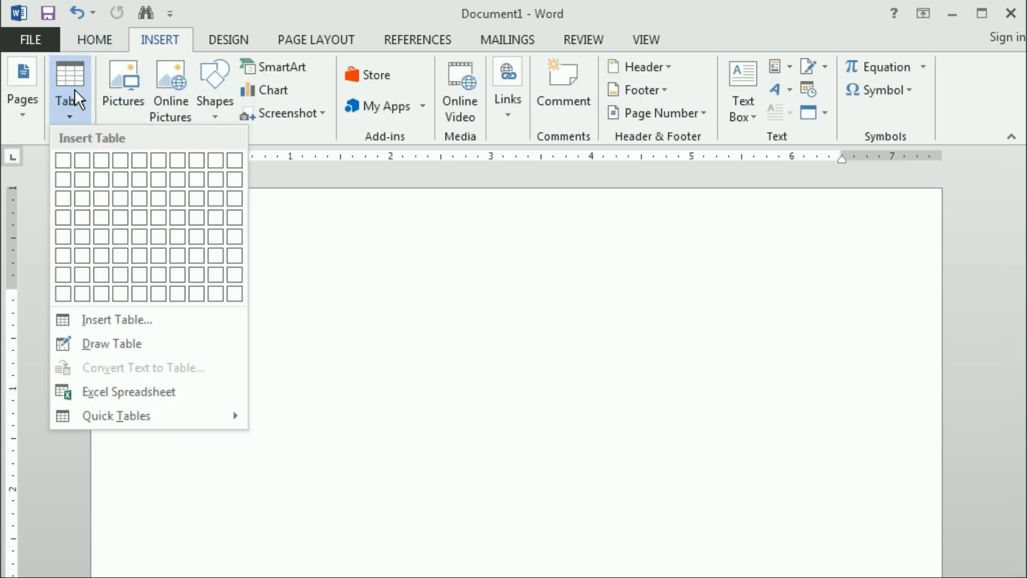
{"action": "left_click", "coordinate": [149, 160]}
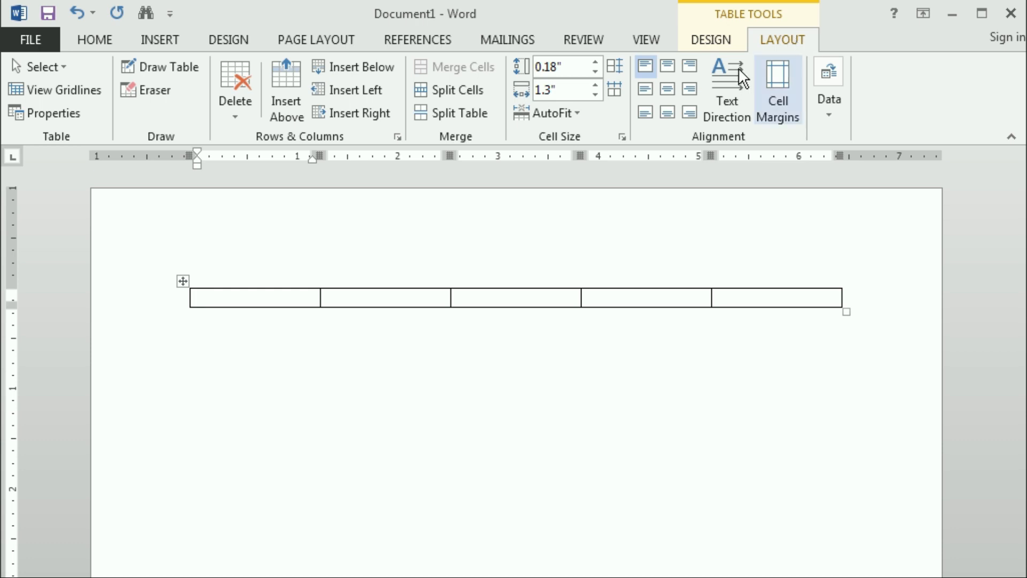
Step: Add six rows above the existing row of the new table
{"action": "left_click", "coordinate": [287, 105]}
{"action": "left_click", "coordinate": [287, 104]}
{"action": "left_click", "coordinate": [286, 105]}
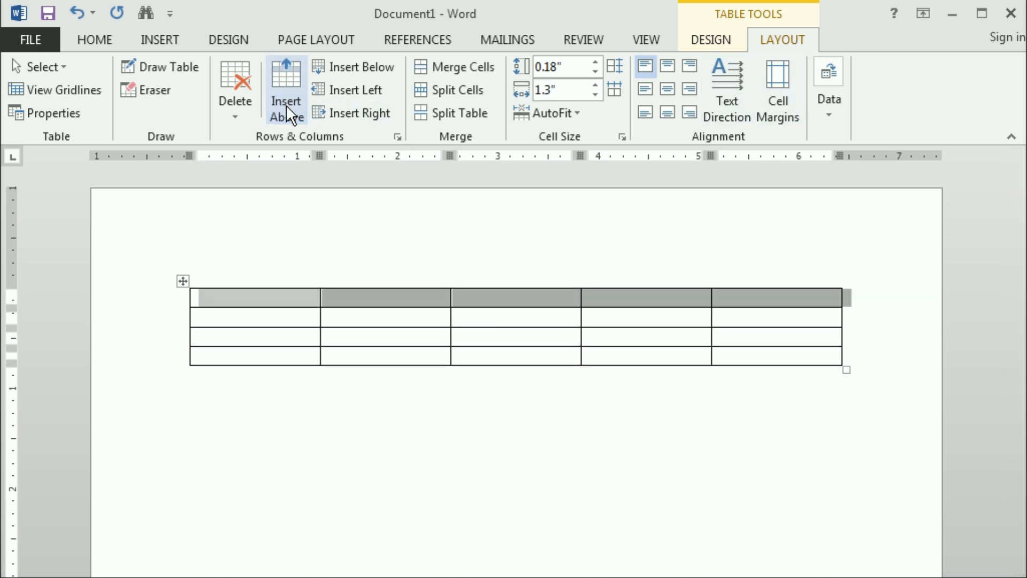
{"action": "left_click", "coordinate": [287, 105]}
{"action": "left_click", "coordinate": [286, 105]}
{"action": "left_click", "coordinate": [287, 103]}
{"action": "left_click", "coordinate": [373, 353]}
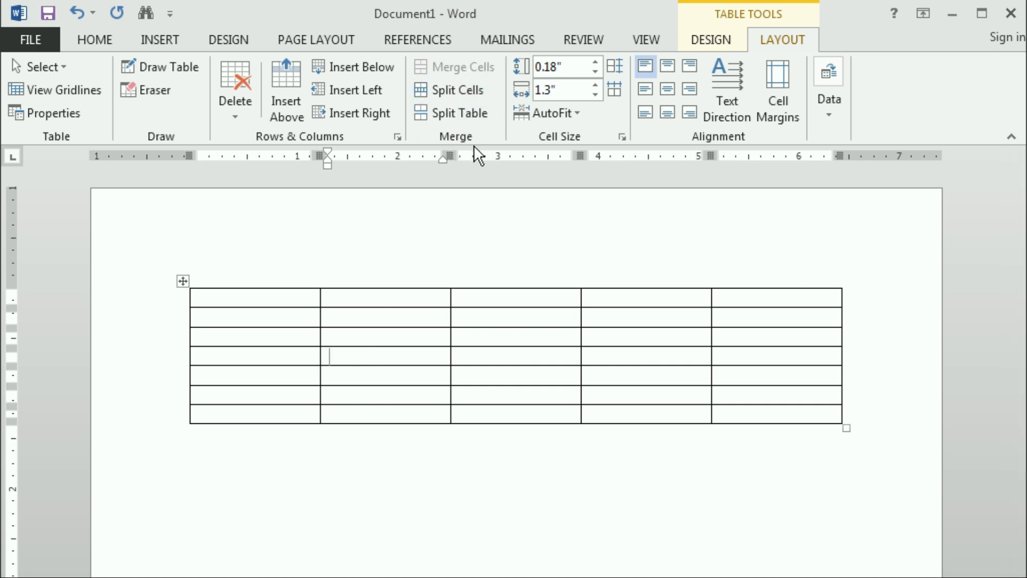
Step: Merge the cells of the third and fourth columns across the first three rows into one cell
{"action": "mouse_move", "coordinate": [506, 297]}
{"action": "left_mouse_down"}
{"action": "mouse_move", "coordinate": [619, 305]}
{"action": "mouse_move", "coordinate": [636, 332]}
{"action": "left_mouse_up"}
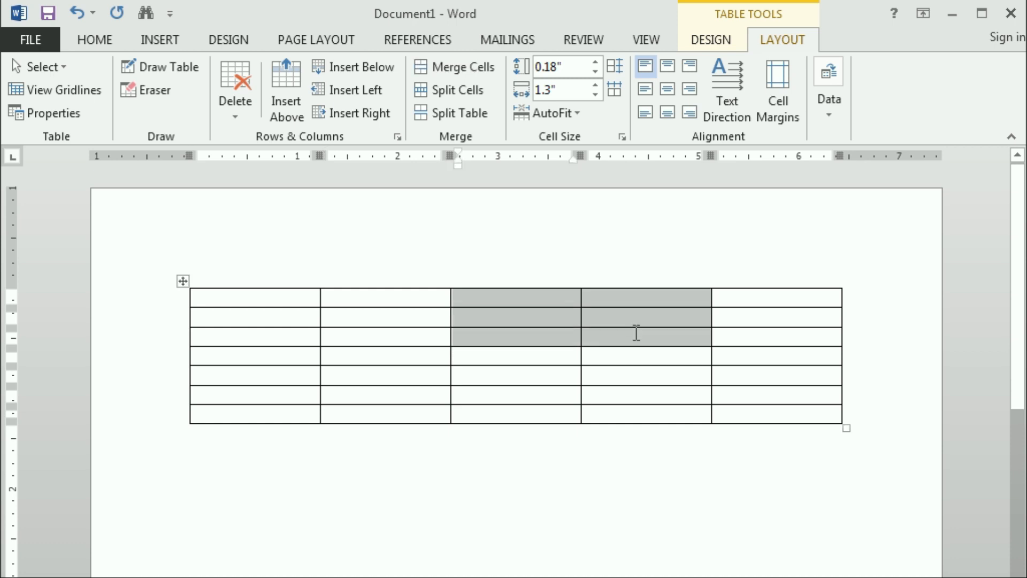
{"action": "left_click", "coordinate": [451, 66]}
{"action": "left_click", "coordinate": [559, 320]}
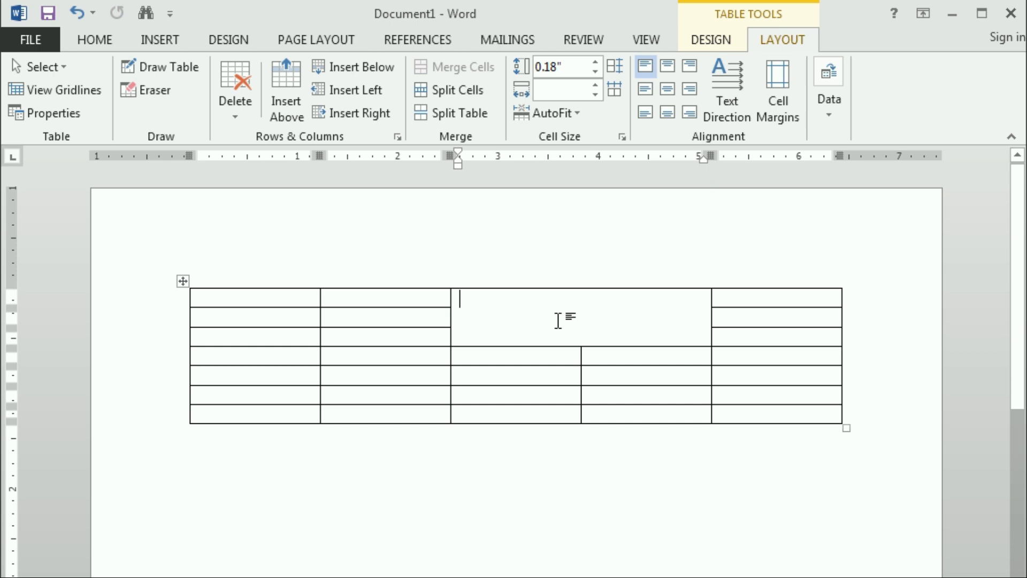
Step: Split the first column's cells into 4 columns and 7 rows, merging the cells before the split
{"action": "left_click_drag", "start_coordinate": [240, 298], "coordinate": [232, 405]}
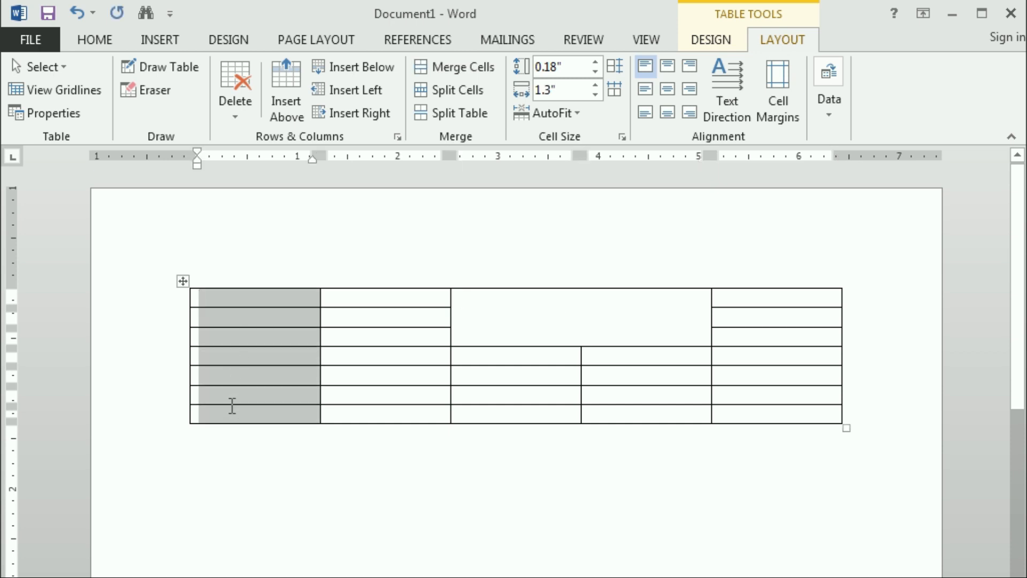
{"action": "left_click", "coordinate": [459, 91]}
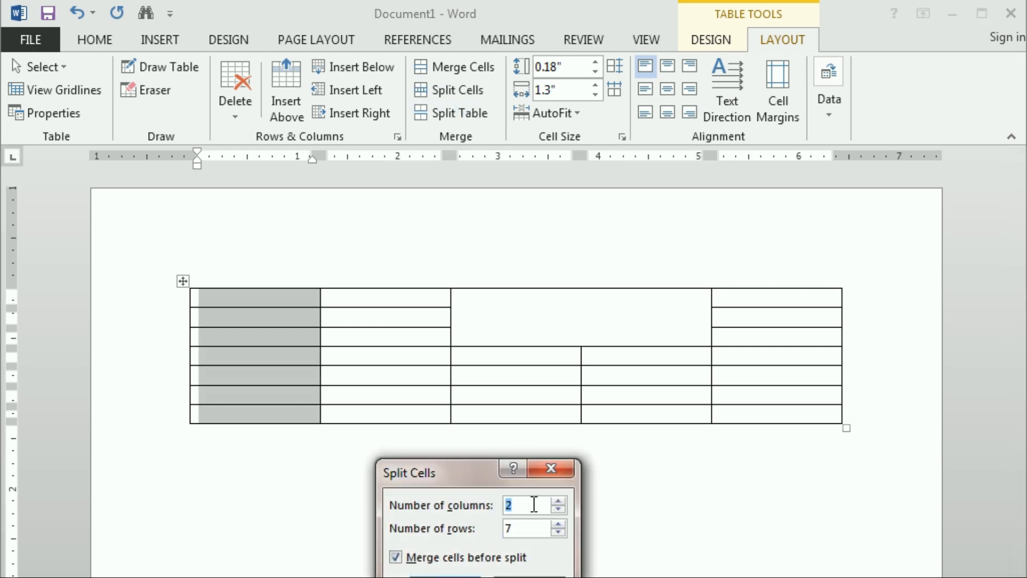
{"action": "left_click", "coordinate": [562, 502]}
{"action": "left_click", "coordinate": [562, 502]}
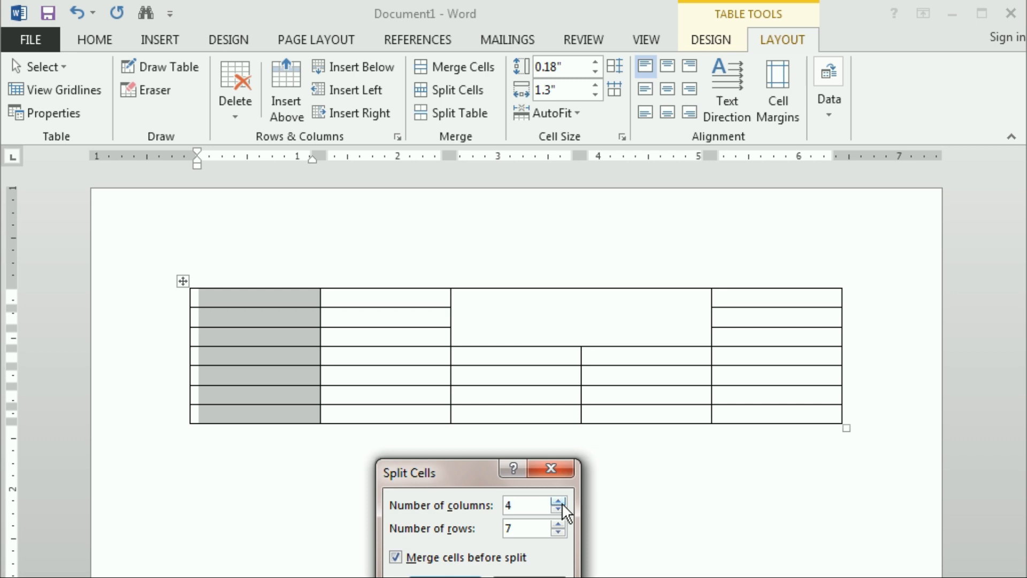
{"action": "left_click", "coordinate": [446, 577]}
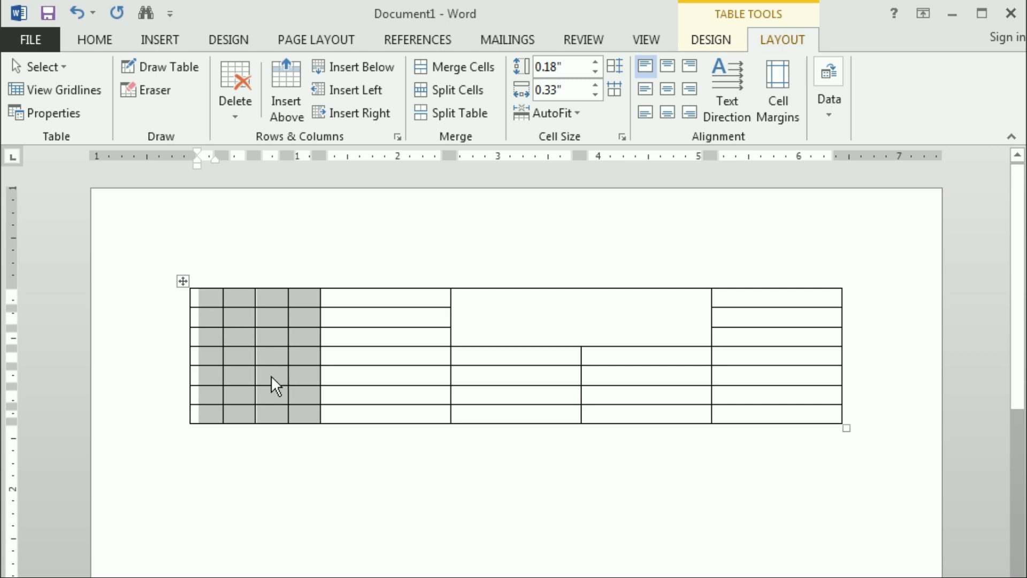
Step: Split the table in two so that the fourth row begins the second table
{"action": "left_click", "coordinate": [330, 349]}
{"action": "left_click", "coordinate": [298, 357]}
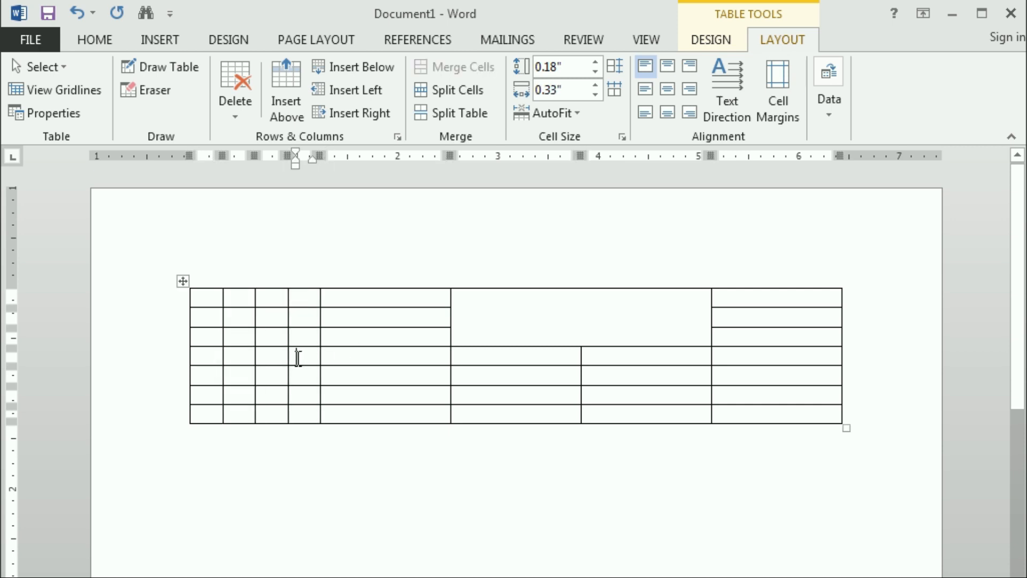
{"action": "left_click", "coordinate": [442, 113]}
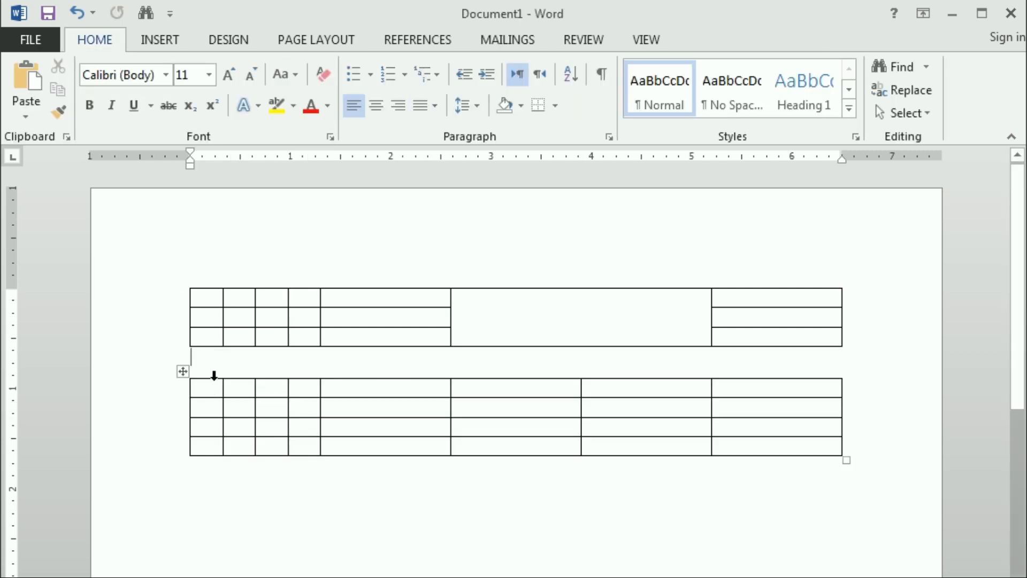
Step: Set the row height of the whole second table to 1"
{"action": "left_click", "coordinate": [360, 408]}
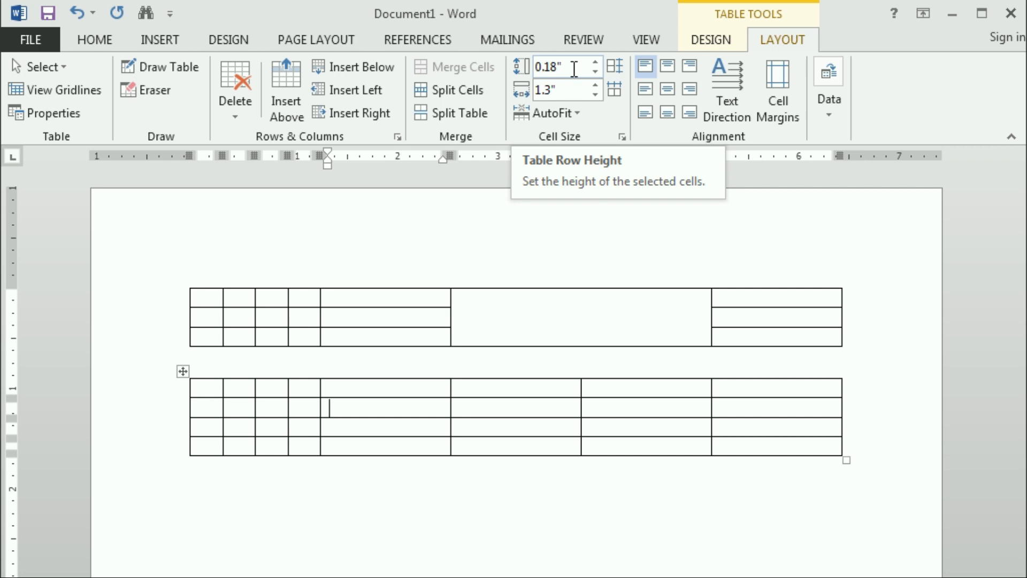
{"action": "left_click", "coordinate": [183, 370]}
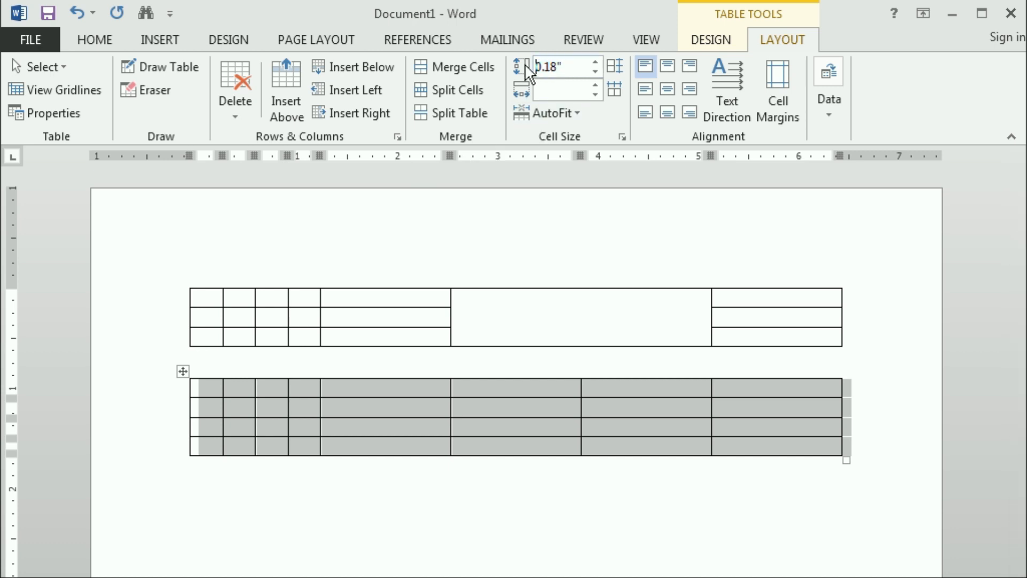
{"action": "double_click", "coordinate": [571, 67]}
{"action": "type", "text": "1"}
{"action": "key", "text": "Return"}
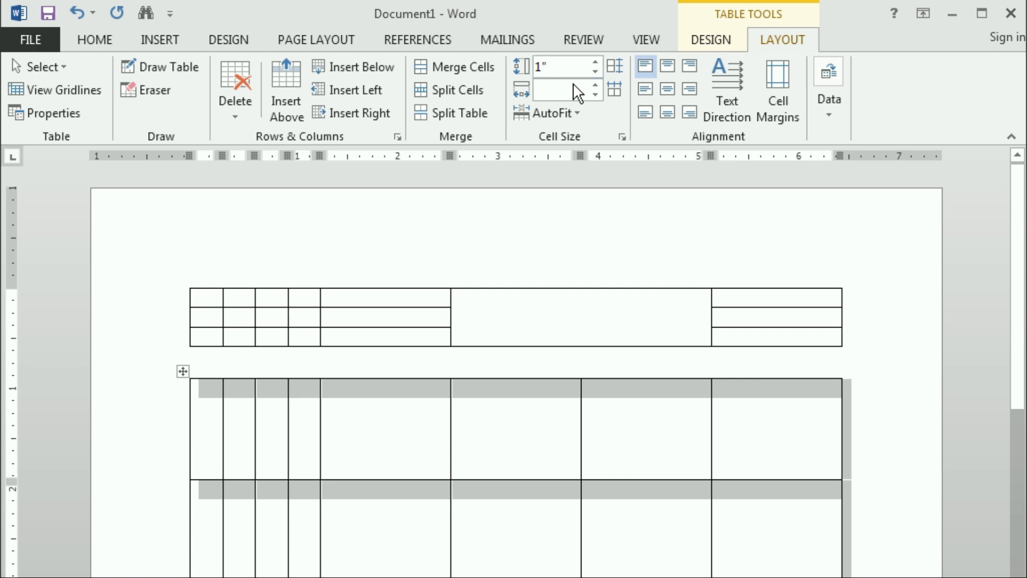
Step: Set the column width of the whole second table to 2"
{"action": "left_click", "coordinate": [378, 444]}
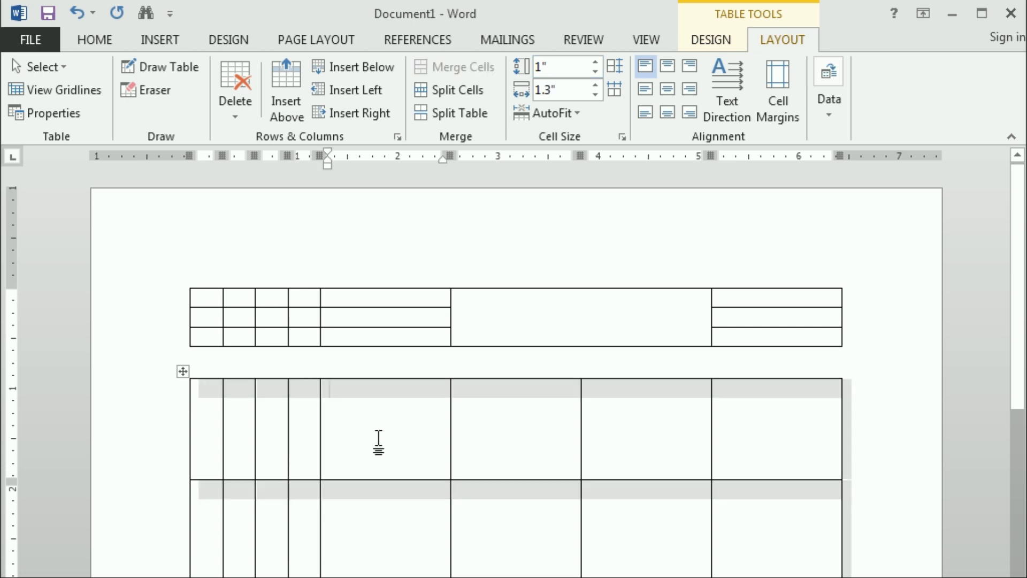
{"action": "left_click", "coordinate": [183, 371]}
{"action": "left_click", "coordinate": [565, 92]}
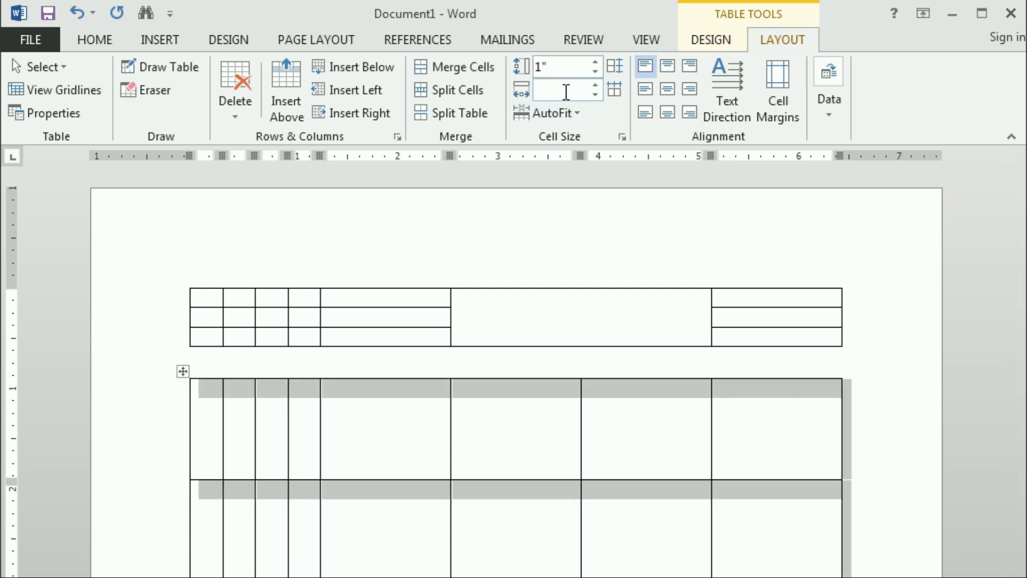
{"action": "key", "text": "Return"}
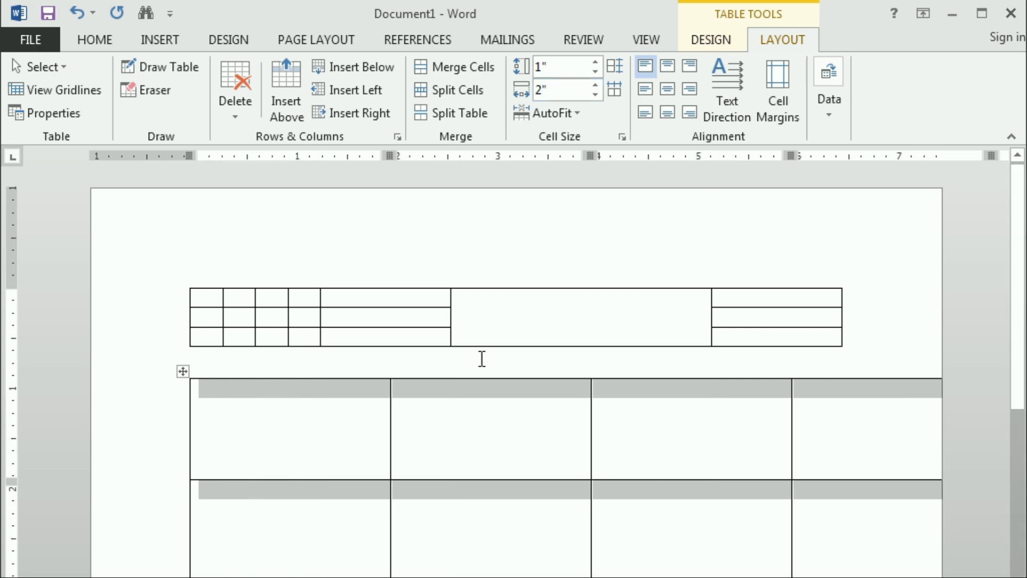
Step: Reduce the row height of the second table to 0.4"
{"action": "left_click", "coordinate": [562, 67]}
{"action": "left_click", "coordinate": [598, 75]}
{"action": "left_click", "coordinate": [598, 75]}
{"action": "left_click", "coordinate": [598, 75]}
{"action": "left_click", "coordinate": [598, 75]}
{"action": "left_click", "coordinate": [598, 75]}
{"action": "left_click", "coordinate": [598, 75]}
Step: Reduce the column width of the second table to 0.8" so that it fits on the page
{"action": "left_click", "coordinate": [597, 95]}
{"action": "left_click", "coordinate": [597, 94]}
{"action": "left_click", "coordinate": [597, 94]}
{"action": "left_click", "coordinate": [596, 94]}
{"action": "left_click", "coordinate": [596, 94]}
{"action": "left_click", "coordinate": [596, 94]}
{"action": "left_click", "coordinate": [596, 94]}
{"action": "left_click", "coordinate": [596, 94]}
{"action": "left_click", "coordinate": [596, 94]}
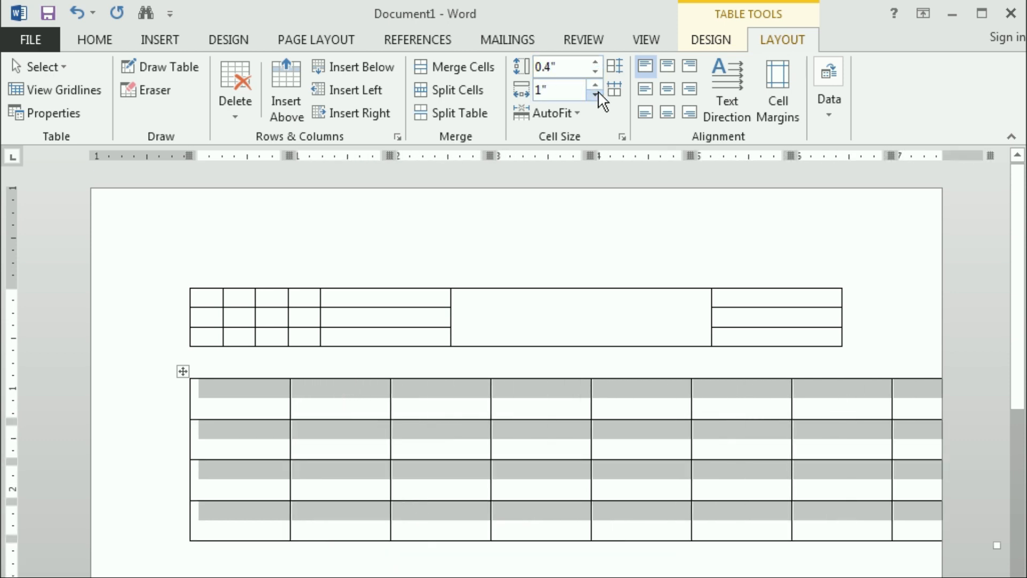
{"action": "left_click", "coordinate": [597, 94]}
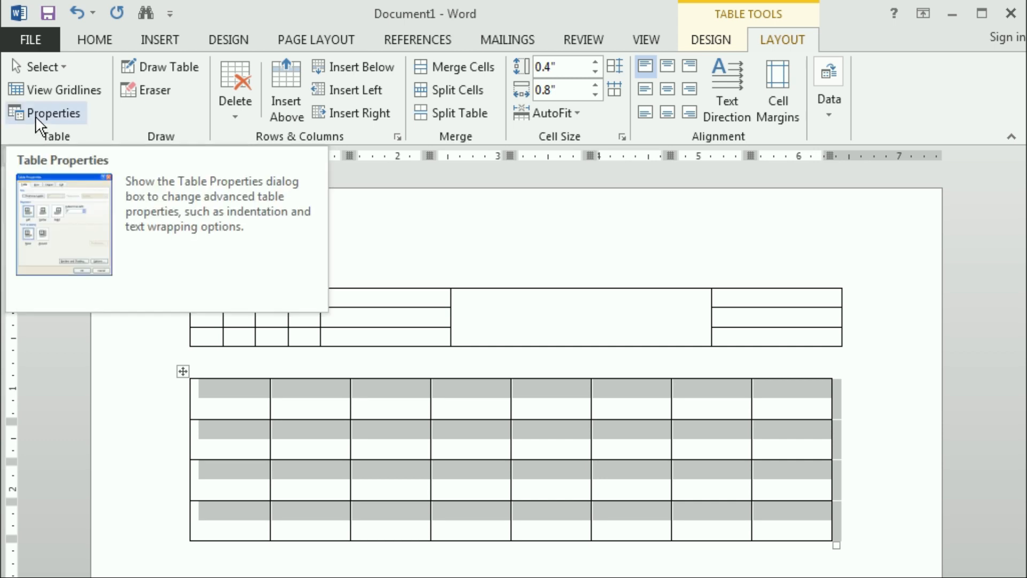
Step: Try AutoFit Contents on the second table, and settle on AutoFit Window for it
{"action": "left_click", "coordinate": [579, 115]}
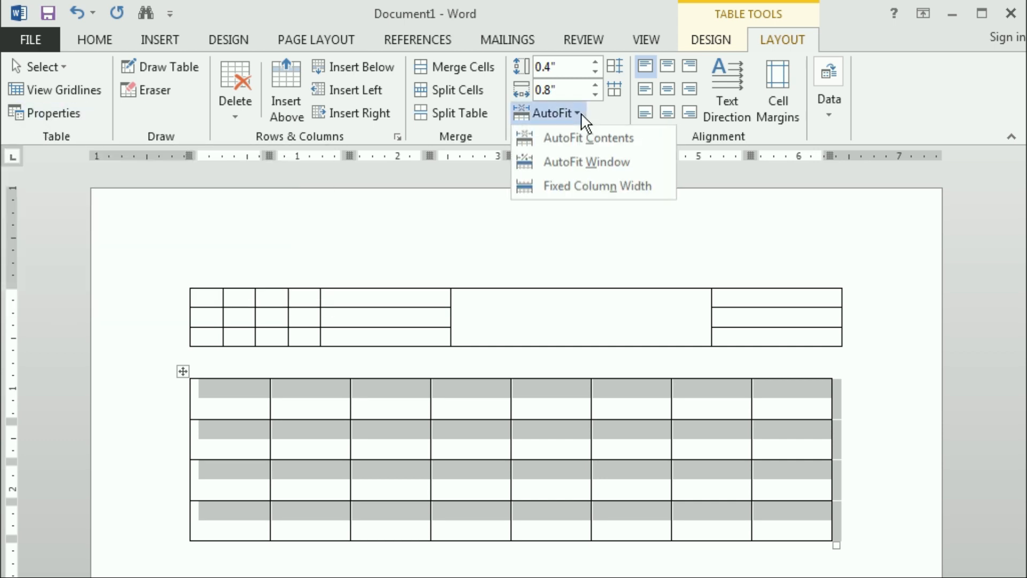
{"action": "left_click", "coordinate": [583, 184]}
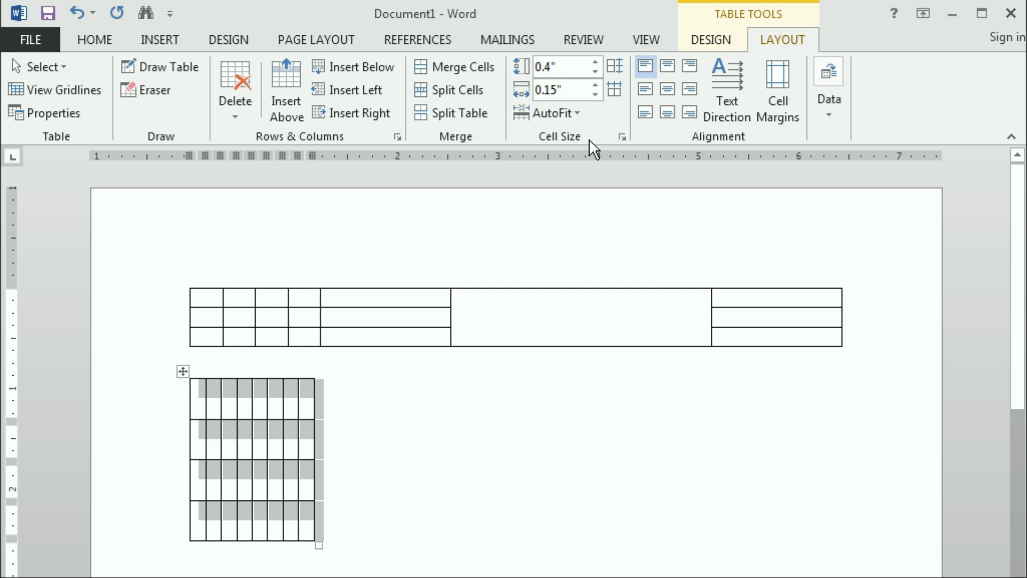
{"action": "key", "text": "ctrl+z"}
{"action": "left_click", "coordinate": [574, 114]}
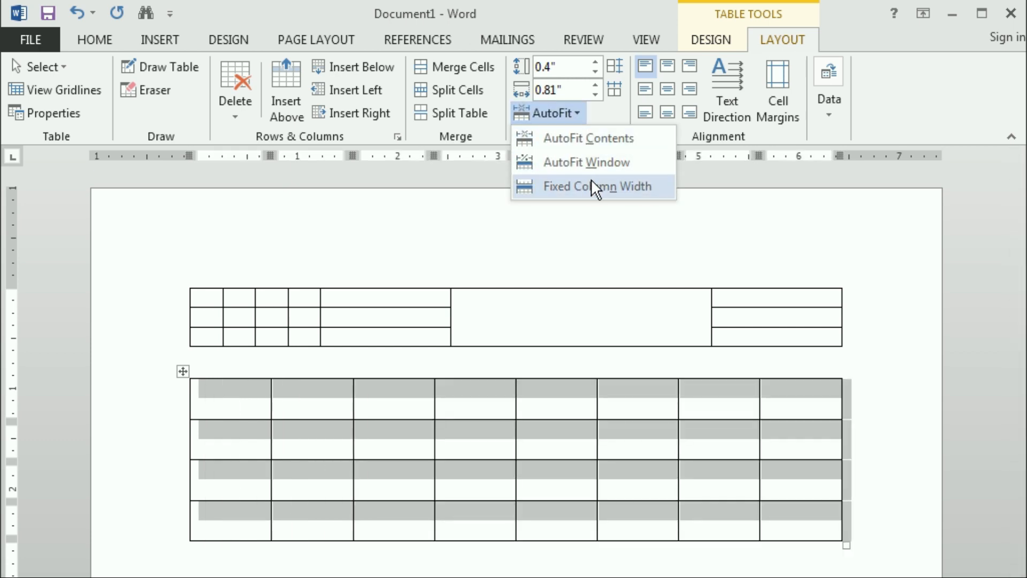
{"action": "left_click", "coordinate": [586, 162]}
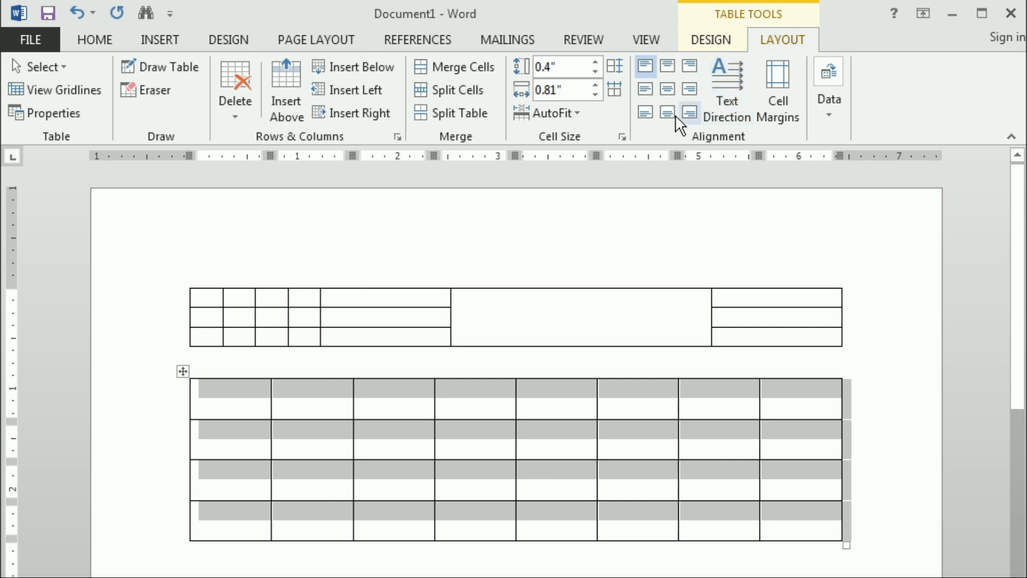
Step: Enter RMA in the large merged cell of the first table and align it top center
{"action": "left_click", "coordinate": [592, 309]}
{"action": "type", "text": "RMA"}
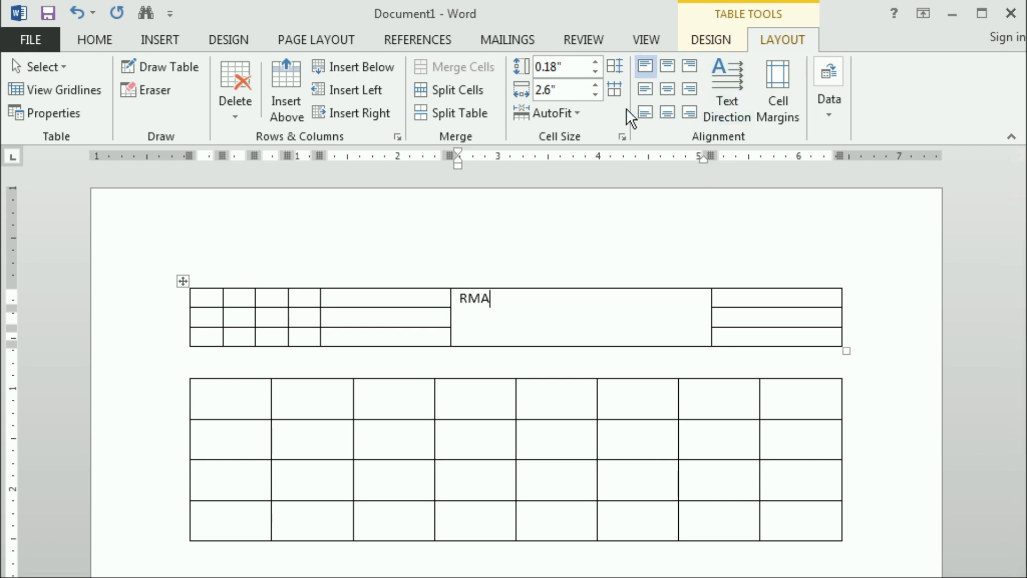
{"action": "left_click", "coordinate": [664, 63]}
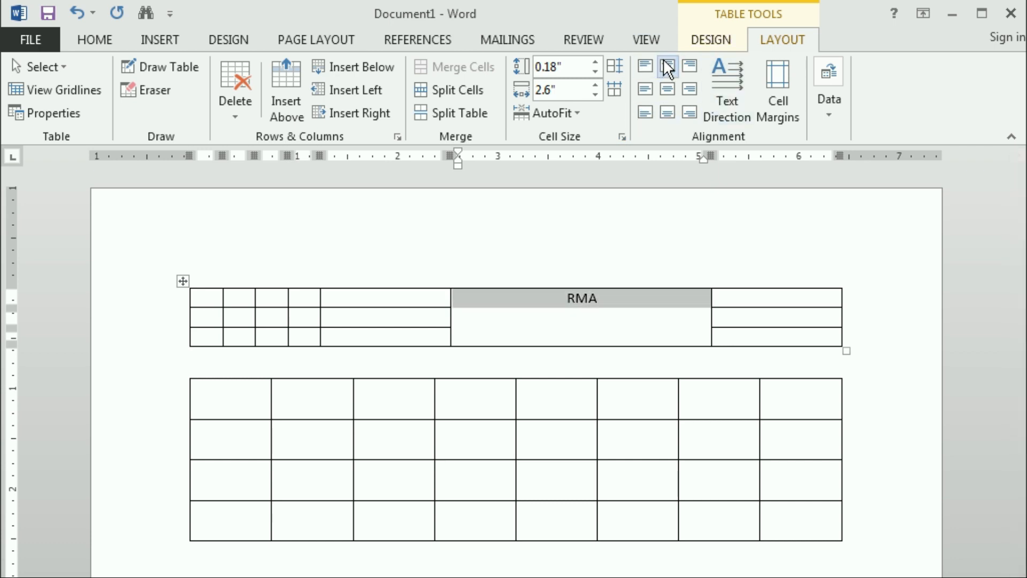
Step: Try the middle and bottom alignments on RMA in the merged cell, ending with it centered both horizontally and vertically
{"action": "left_click", "coordinate": [666, 88]}
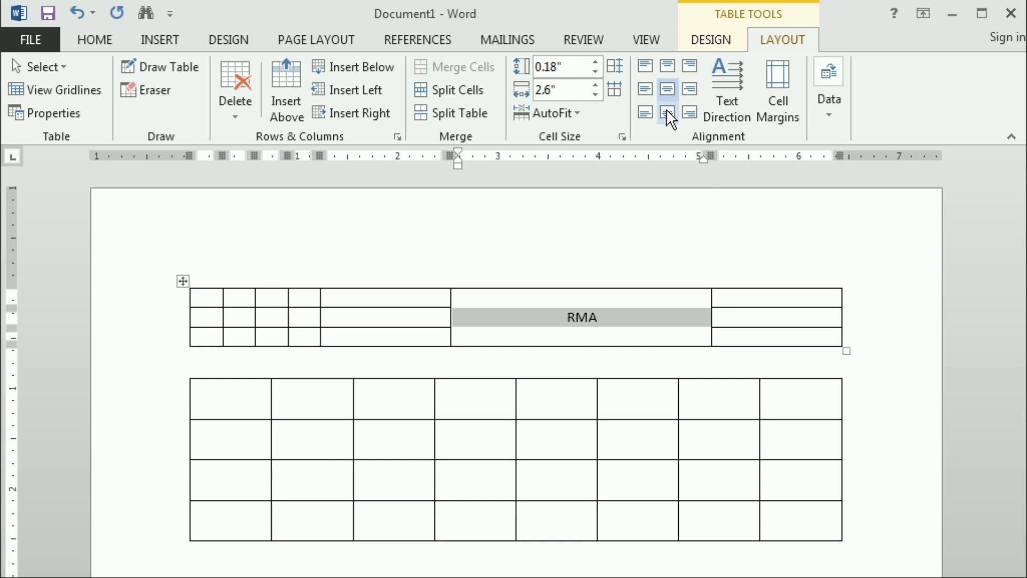
{"action": "left_click", "coordinate": [690, 89]}
{"action": "left_click", "coordinate": [669, 88]}
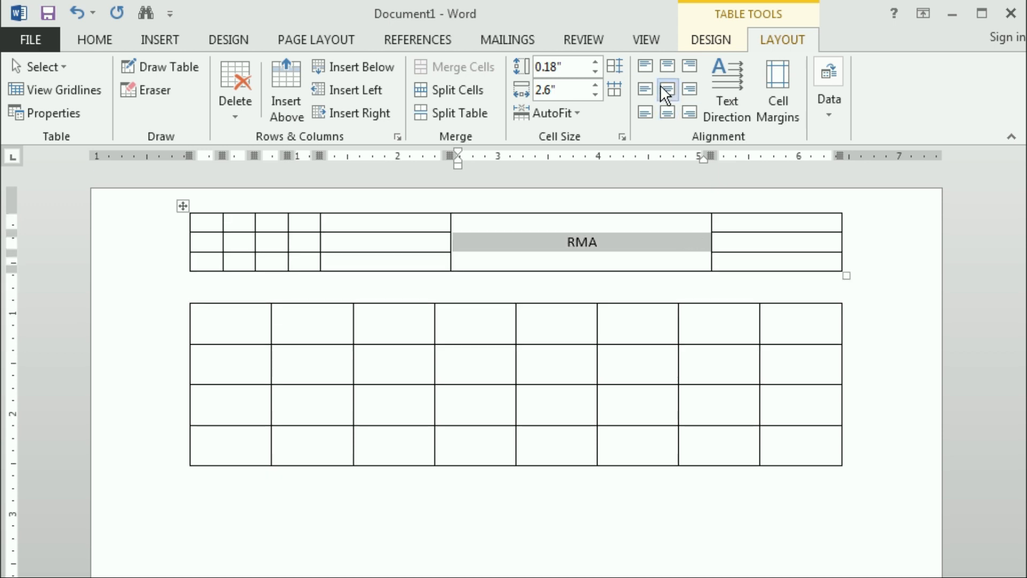
{"action": "left_click", "coordinate": [649, 92]}
{"action": "left_click", "coordinate": [644, 111]}
{"action": "left_click", "coordinate": [667, 112]}
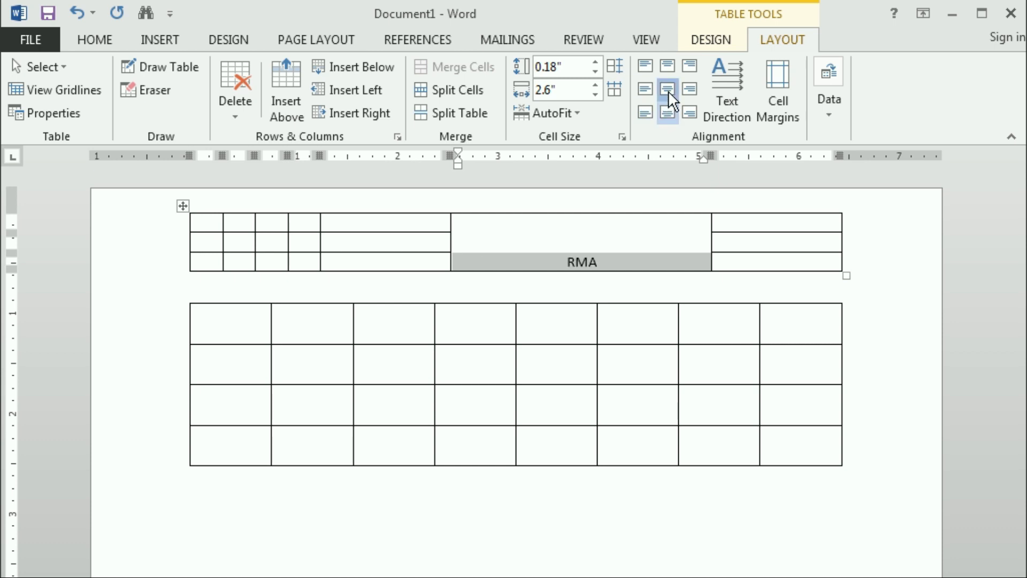
{"action": "left_click", "coordinate": [669, 91]}
Step: Cycle the text direction of RMA through both vertical orientations and back to horizontal
{"action": "left_click", "coordinate": [732, 90]}
{"action": "left_click", "coordinate": [731, 86]}
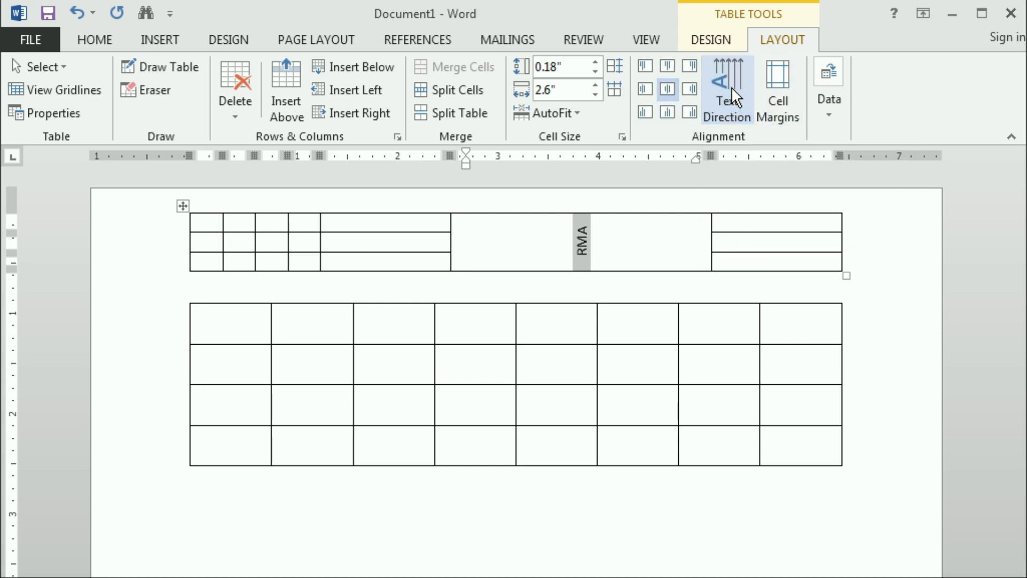
{"action": "left_click", "coordinate": [731, 86]}
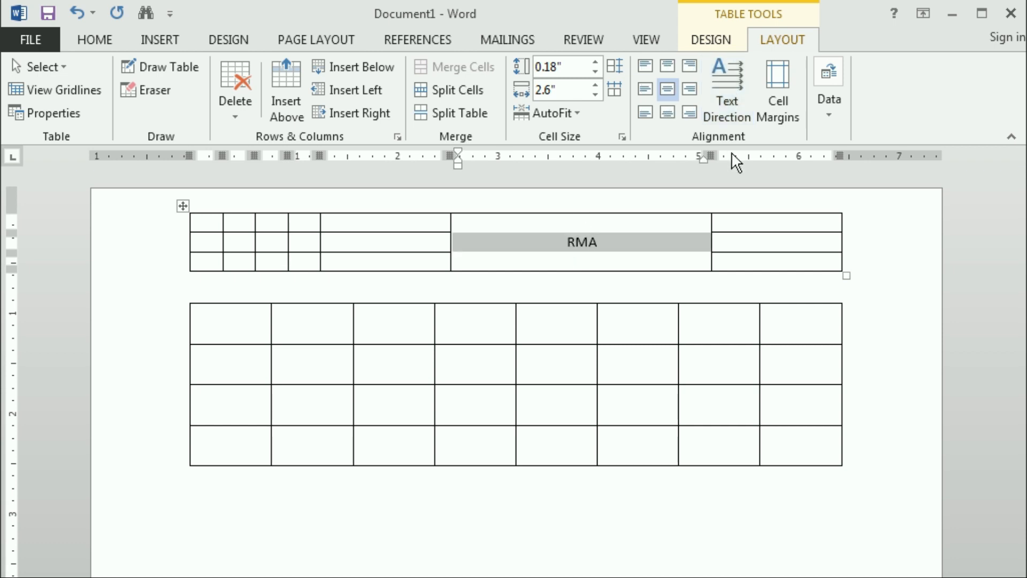
Step: Examine the default cell margins and cell spacing options of the first table without changing them
{"action": "left_click", "coordinate": [788, 111]}
{"action": "left_click_drag", "start_coordinate": [491, 255], "coordinate": [541, 312]}
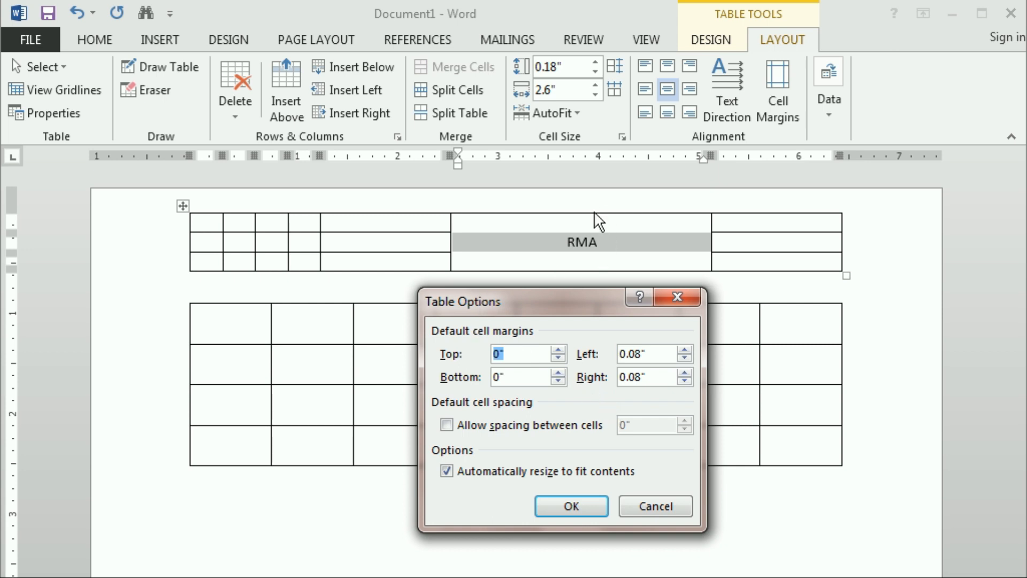
{"action": "left_click", "coordinate": [655, 498]}
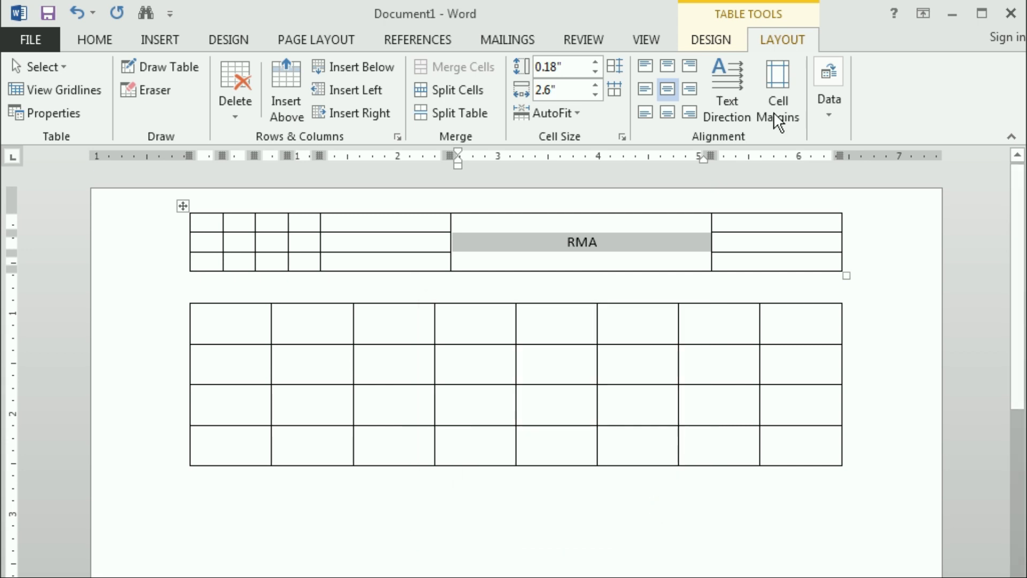
Step: Align RMA to the top center of its cell and review the table's default top cell margin without changing it
{"action": "left_click", "coordinate": [666, 65]}
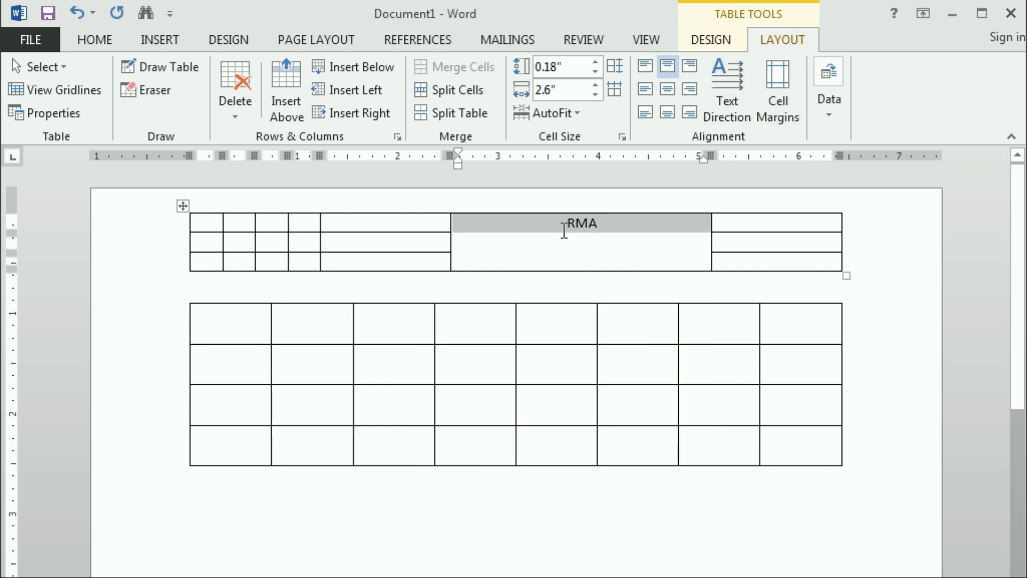
{"action": "left_click", "coordinate": [784, 89]}
{"action": "left_click", "coordinate": [504, 354]}
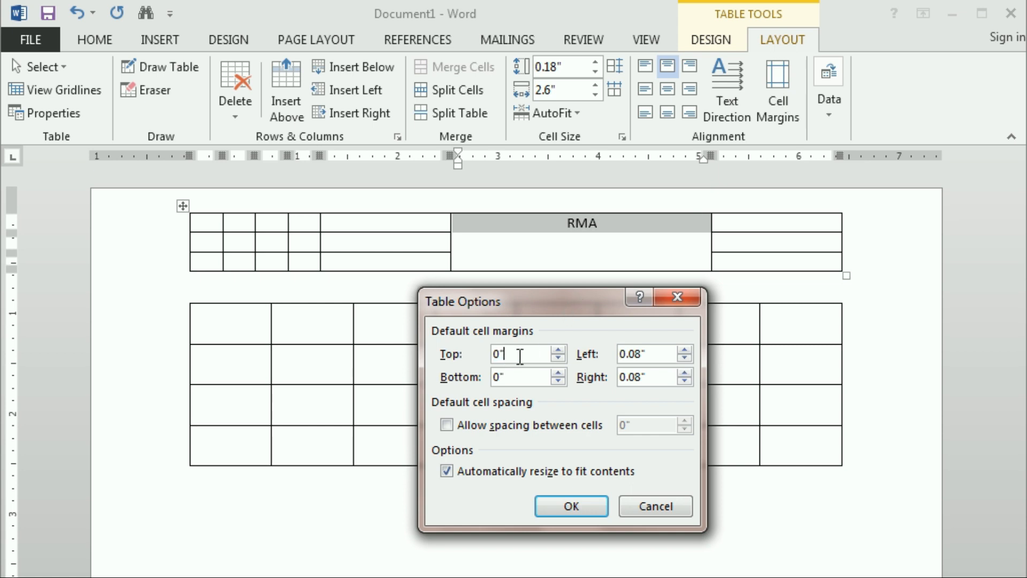
{"action": "left_click_drag", "start_coordinate": [521, 356], "coordinate": [485, 356]}
{"action": "left_click", "coordinate": [654, 504]}
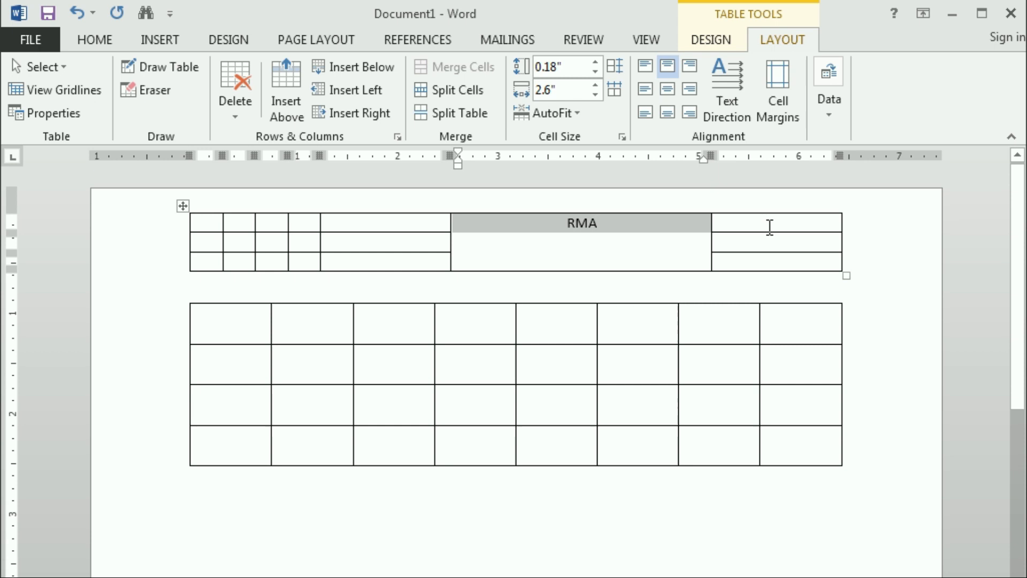
Step: Enter 54, 34 and 54 in the first three cells of the second table's last column
{"action": "left_click", "coordinate": [769, 223]}
{"action": "left_click", "coordinate": [792, 323]}
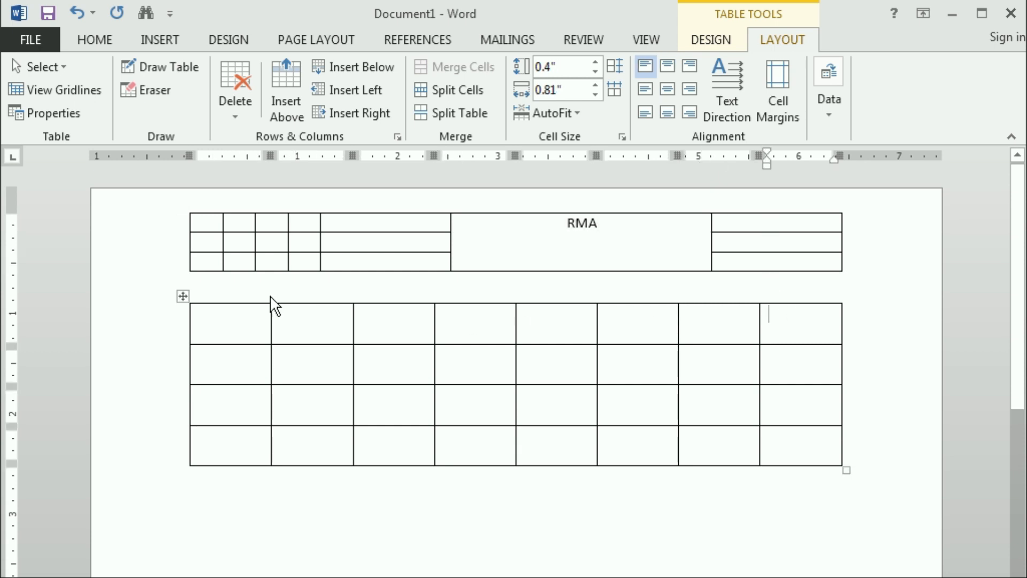
{"action": "type", "text": "54"}
{"action": "key", "text": "Down"}
{"action": "type", "text": "34"}
{"action": "key", "text": "Down"}
{"action": "type", "text": "54"}
{"action": "key", "text": "Down"}
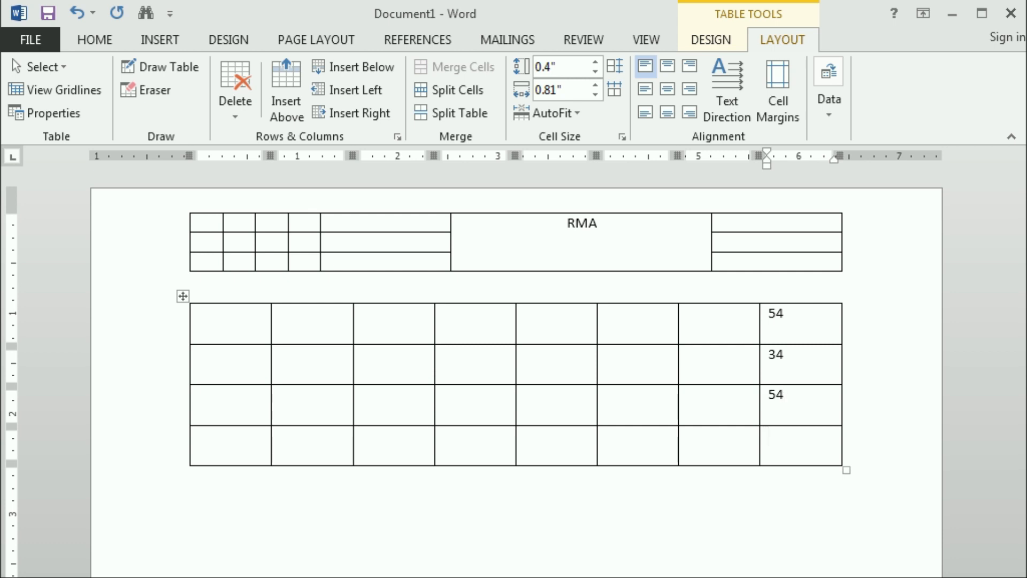
Step: Insert the formula =SUM(ABOVE) in the bottom cell of the second table's last column
{"action": "left_click", "coordinate": [829, 119]}
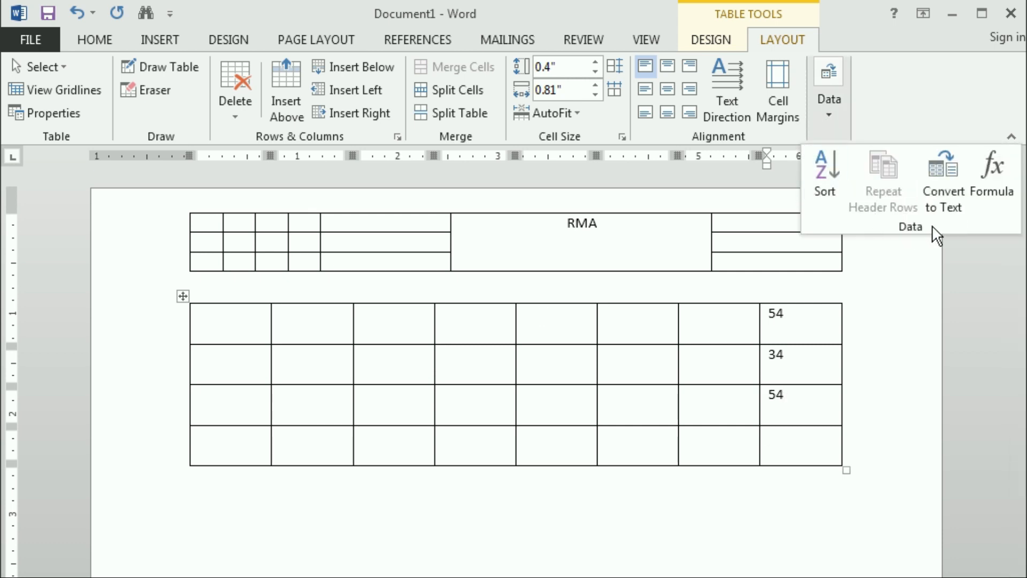
{"action": "left_click", "coordinate": [988, 199]}
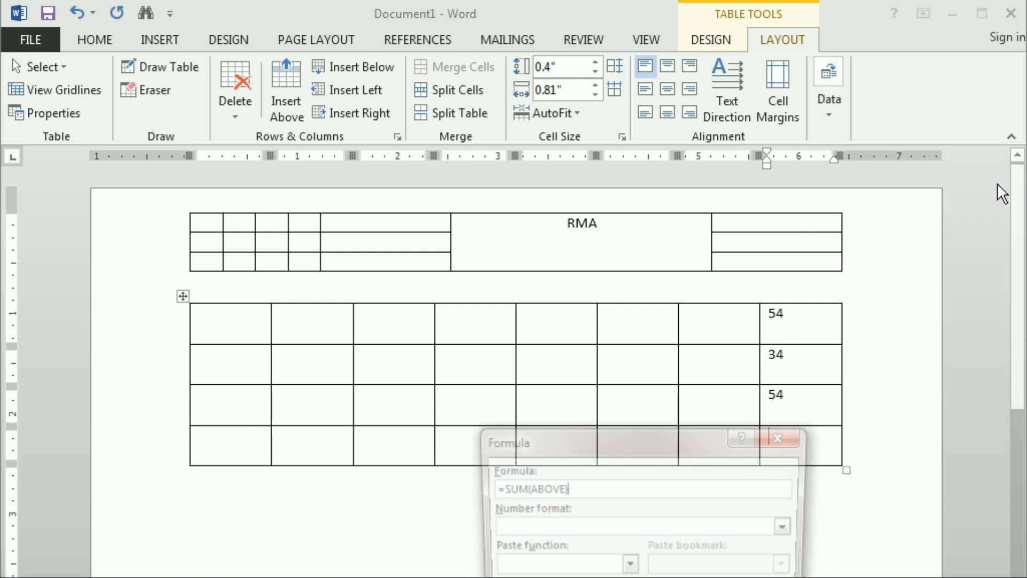
{"action": "left_click_drag", "start_coordinate": [655, 449], "coordinate": [455, 302]}
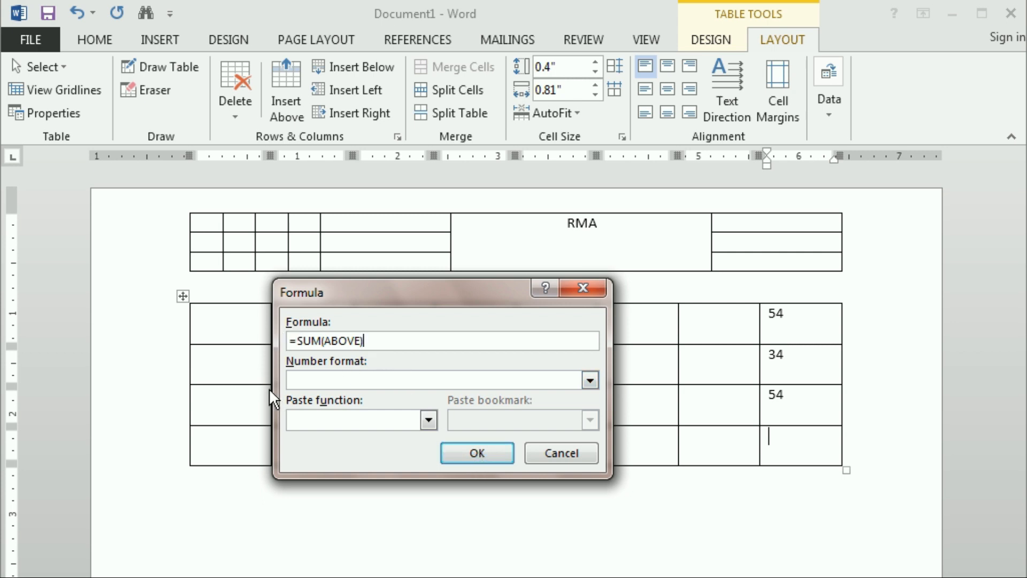
{"action": "left_click", "coordinate": [459, 455]}
Step: Enter 56, 54 and 56 in the seventh column of the second table, from the bottom row up to the second row
{"action": "left_click", "coordinate": [723, 448]}
{"action": "type", "text": "56"}
{"action": "key", "text": "Up"}
{"action": "type", "text": "54"}
{"action": "key", "text": "Up"}
{"action": "type", "text": "56"}
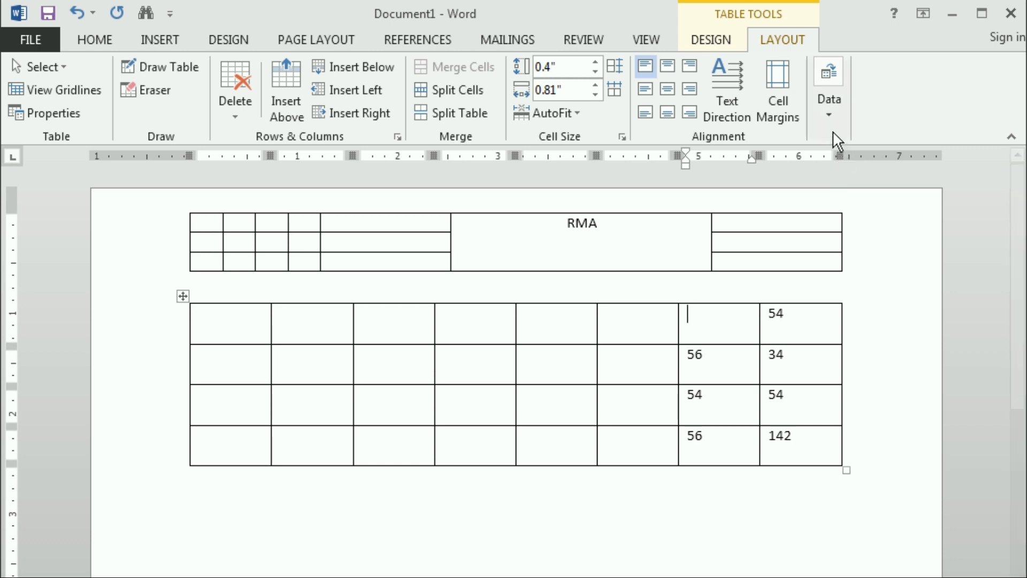
Step: Insert a formula in the top cell of the seventh column that sums the cells below it
{"action": "left_click", "coordinate": [828, 107]}
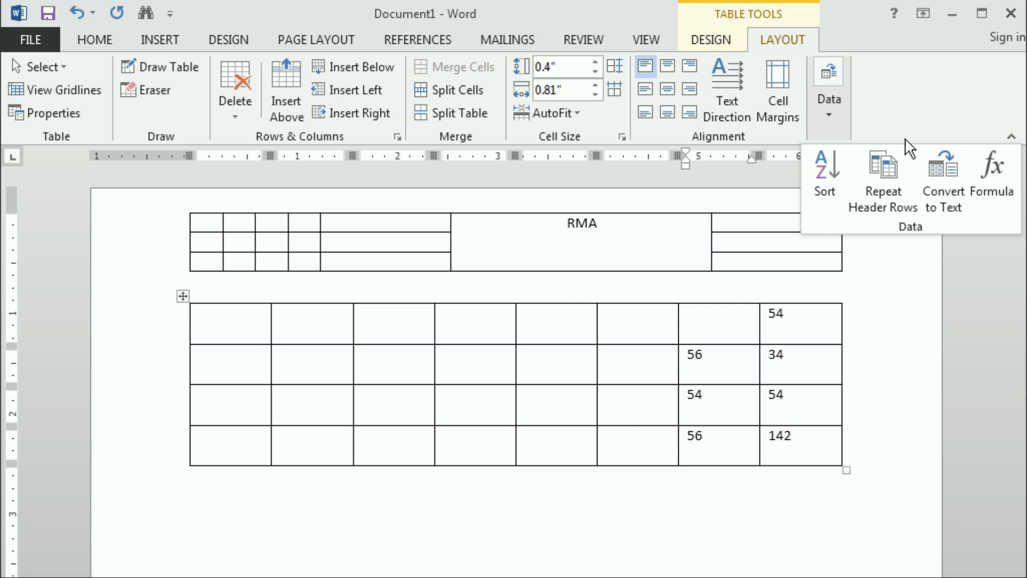
{"action": "left_click", "coordinate": [1001, 179]}
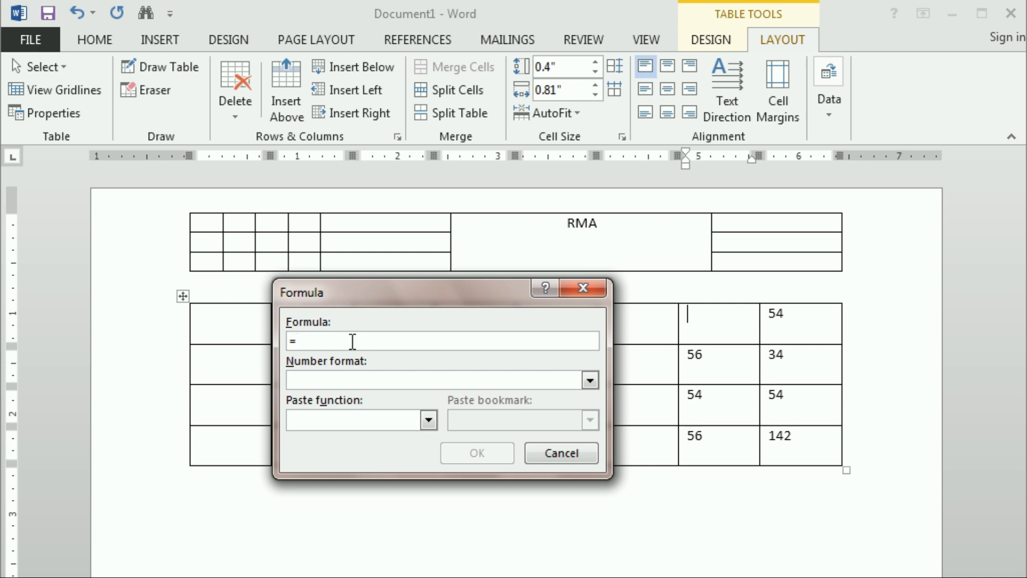
{"action": "type", "text": "sum"}
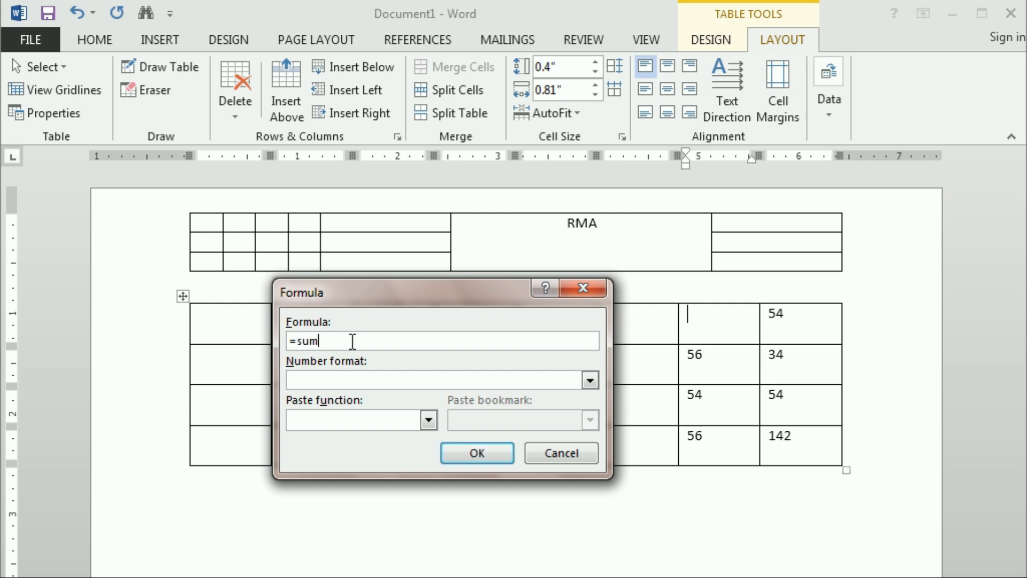
{"action": "type", "text": "(below"}
{"action": "key", "text": "Return"}
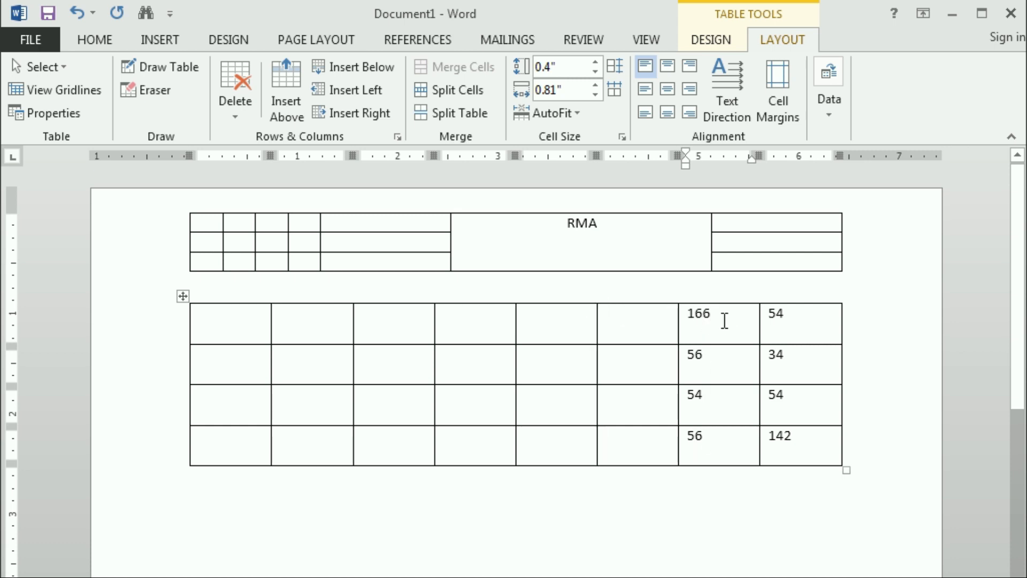
Step: Change the second and third cells of the second table's seventh column to 67 and 78
{"action": "left_click", "coordinate": [682, 356]}
{"action": "type", "text": "67"}
{"action": "key", "text": "Down"}
{"action": "type", "text": "56"}
{"action": "key", "text": "BackSpace"}
{"action": "key", "text": "BackSpace"}
{"action": "key", "text": "BackSpace"}
{"action": "key", "text": "BackSpace"}
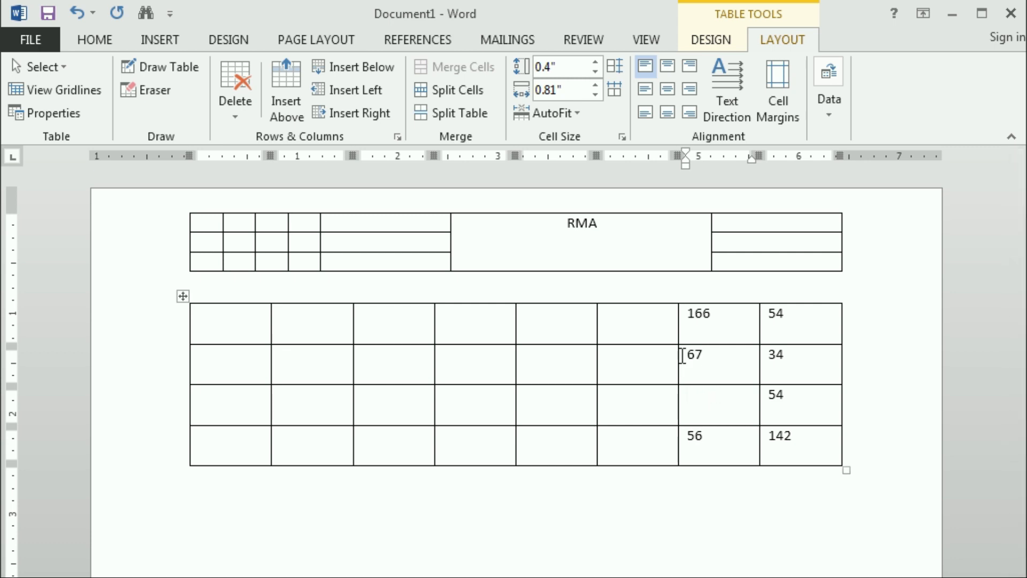
{"action": "type", "text": "78"}
Step: Update the formula field in the top cell of the seventh column to recalculate its sum
{"action": "double_click", "coordinate": [703, 314]}
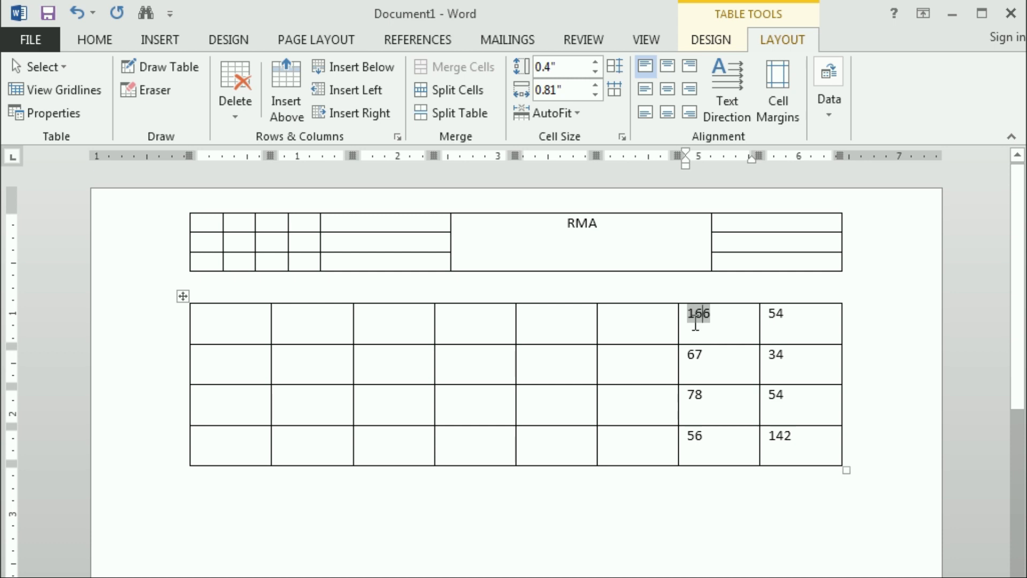
{"action": "right_click", "coordinate": [695, 318]}
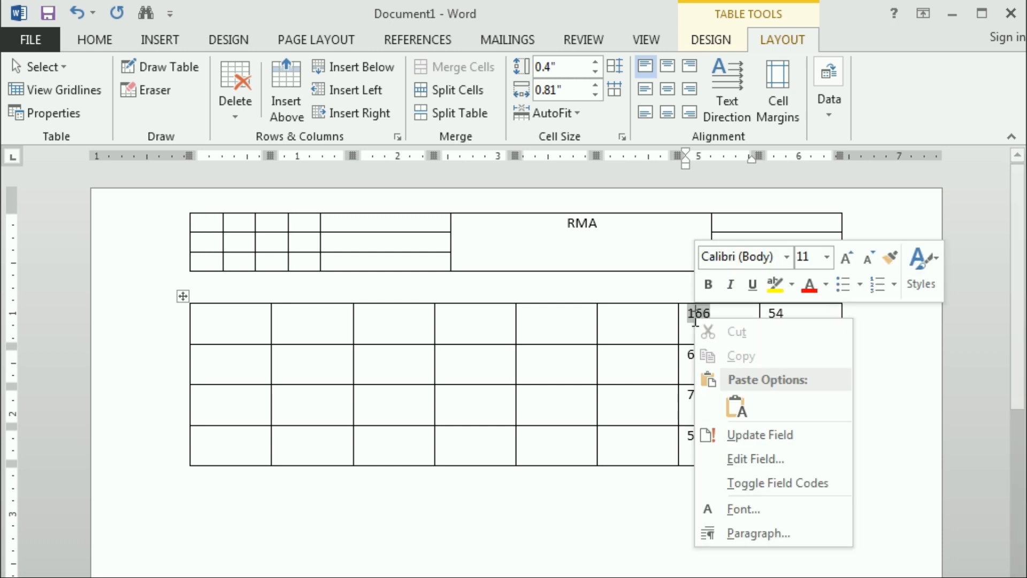
{"action": "left_click", "coordinate": [725, 434]}
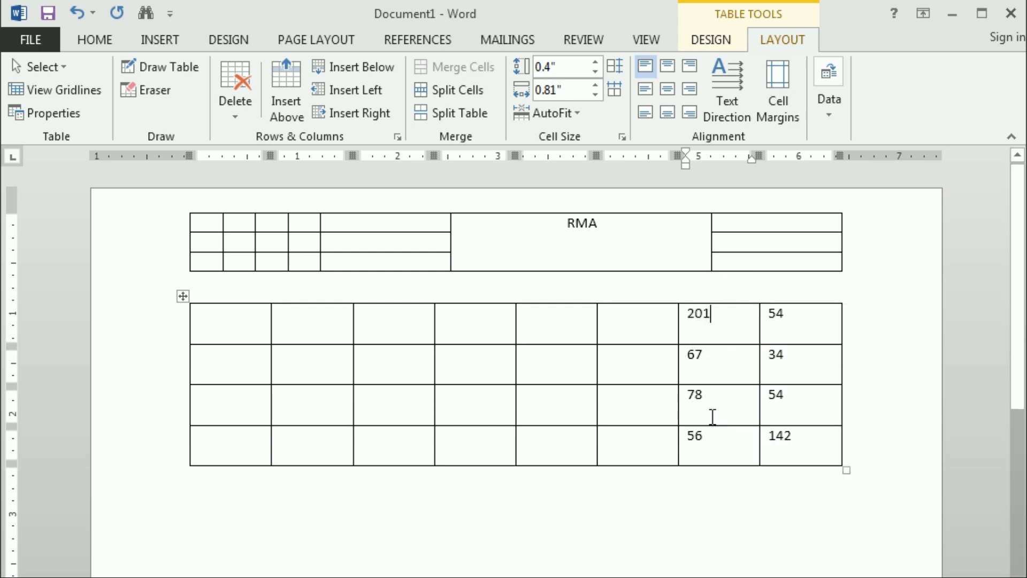
Step: Convert the entire second table to text, separating the cell contents with tabs
{"action": "left_click", "coordinate": [642, 327]}
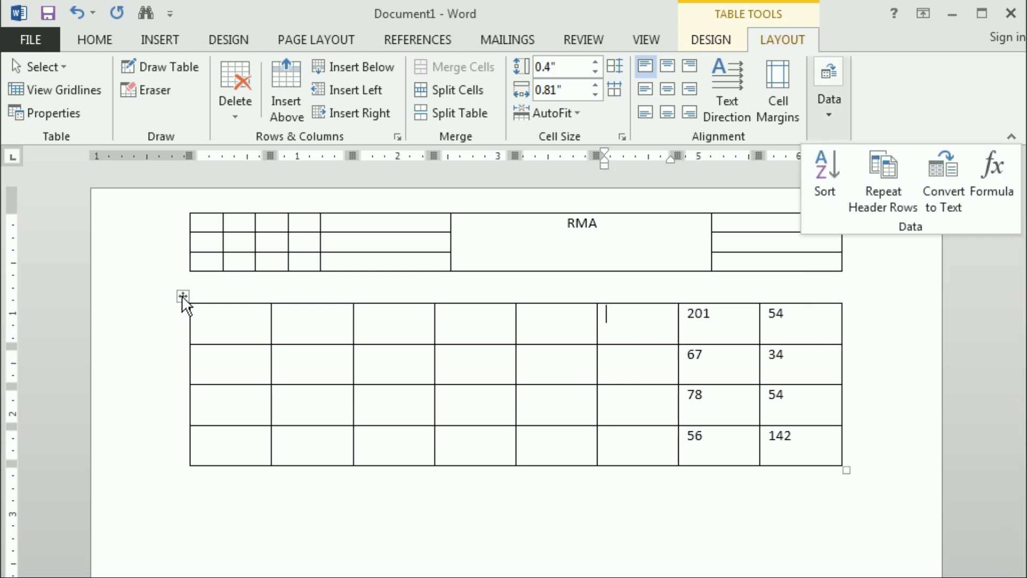
{"action": "left_click", "coordinate": [183, 296]}
{"action": "left_click", "coordinate": [183, 296]}
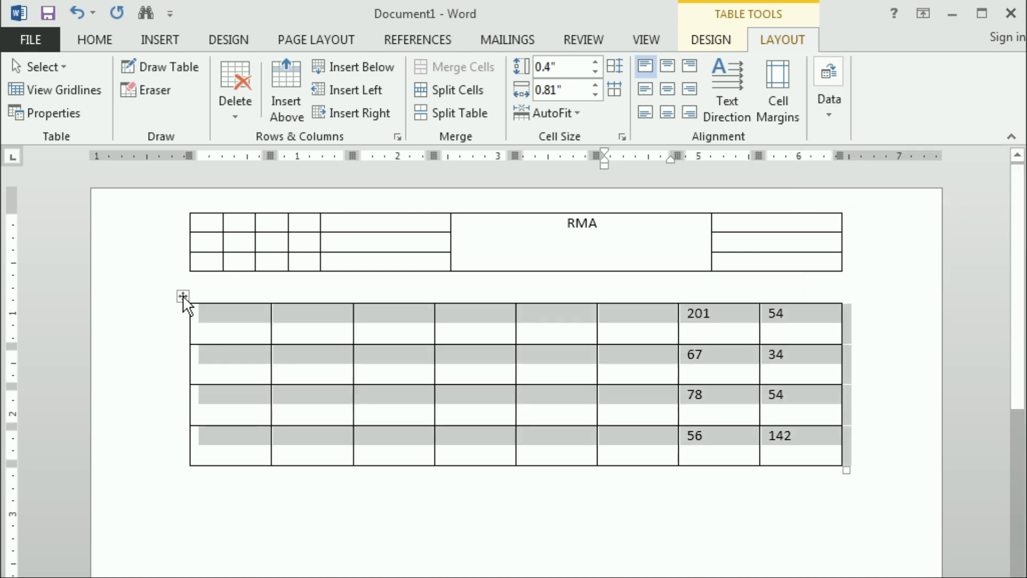
{"action": "left_click", "coordinate": [829, 119]}
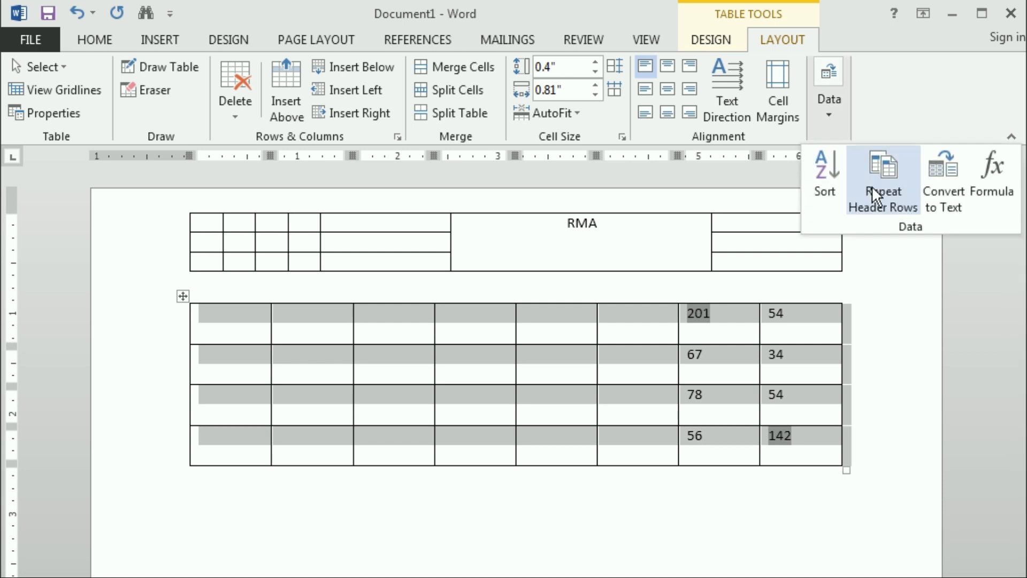
{"action": "left_click", "coordinate": [942, 199]}
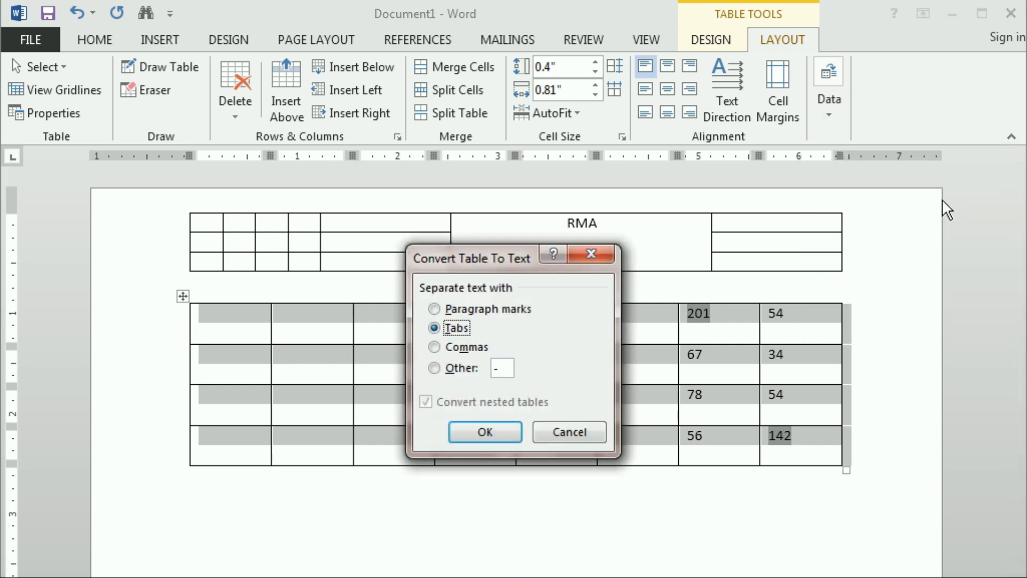
{"action": "left_click", "coordinate": [485, 432]}
Step: Convert the numbers below the first table back into an 8-column table with auto fixed column width, separating text at tabs
{"action": "left_click", "coordinate": [688, 344]}
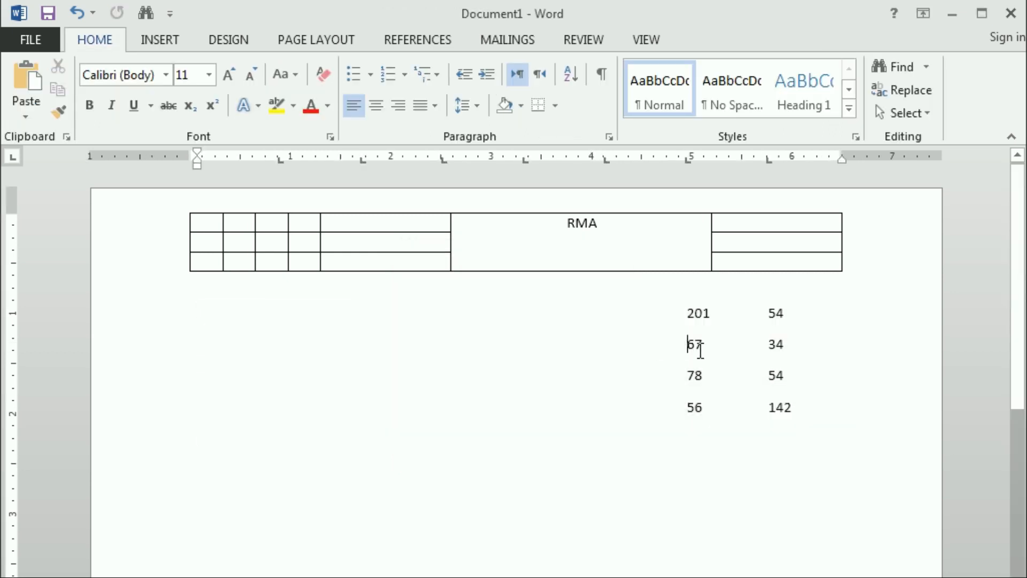
{"action": "left_click_drag", "start_coordinate": [684, 312], "coordinate": [780, 416]}
{"action": "left_click_drag", "start_coordinate": [686, 313], "coordinate": [790, 420]}
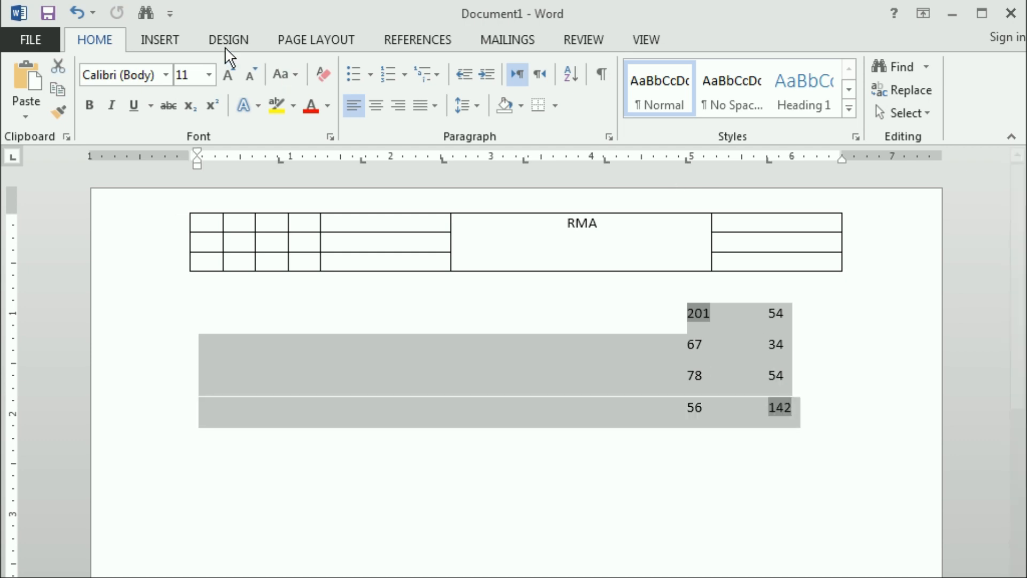
{"action": "left_click", "coordinate": [142, 39]}
{"action": "left_click", "coordinate": [64, 109]}
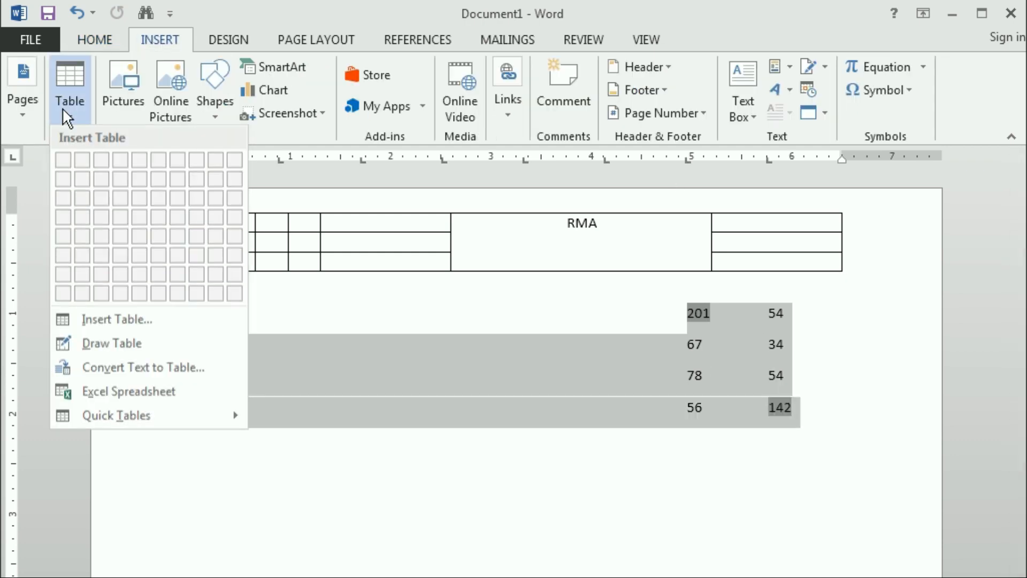
{"action": "left_click", "coordinate": [132, 367]}
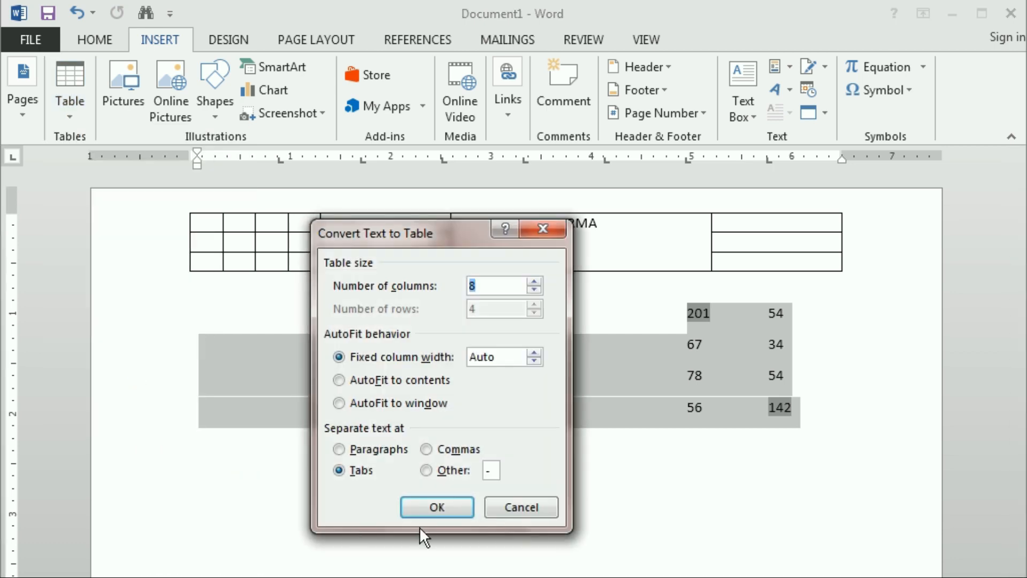
{"action": "left_click", "coordinate": [434, 505]}
{"action": "left_click", "coordinate": [321, 415]}
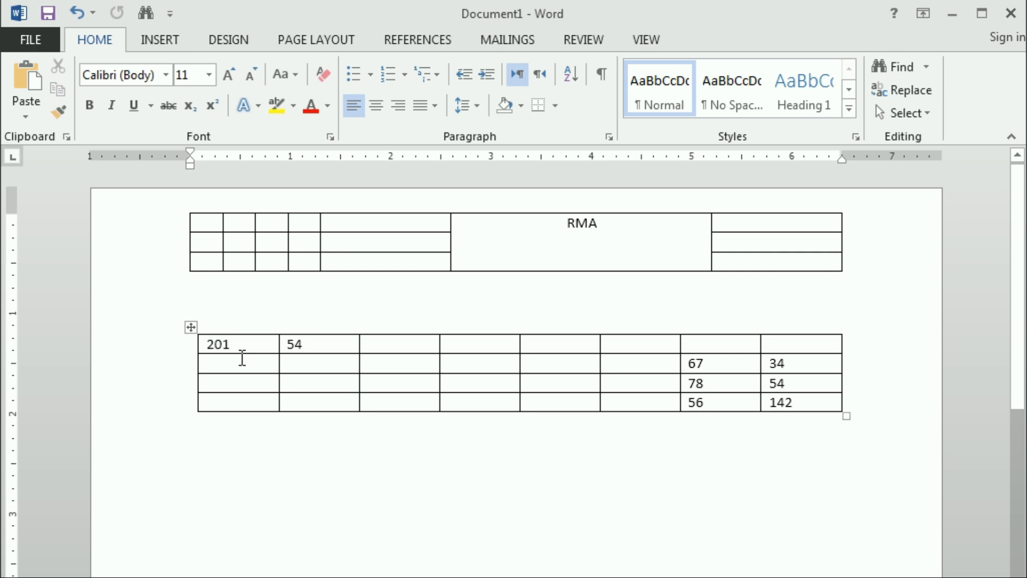
Step: Set the first two rows of the new table as repeating header rows
{"action": "left_click_drag", "start_coordinate": [559, 344], "coordinate": [602, 339]}
{"action": "left_click_drag", "start_coordinate": [208, 344], "coordinate": [795, 337]}
{"action": "left_click", "coordinate": [829, 115]}
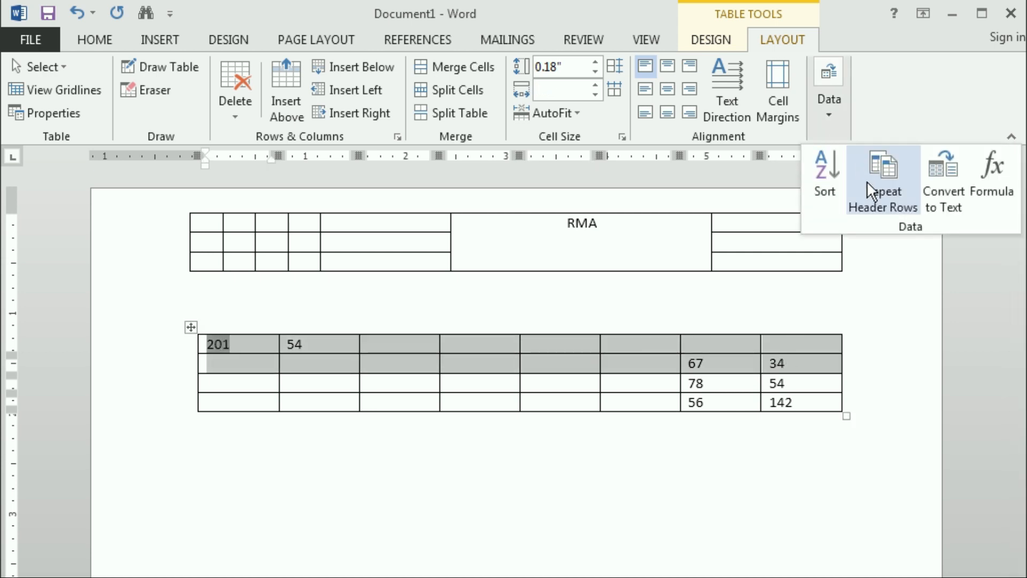
{"action": "left_click", "coordinate": [865, 203]}
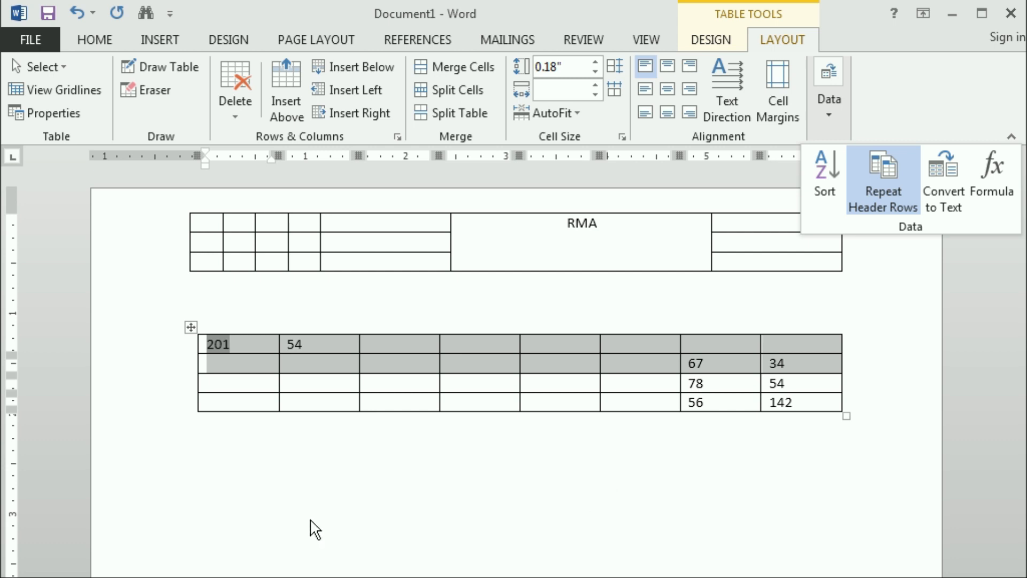
{"action": "left_click", "coordinate": [829, 175]}
{"action": "left_click", "coordinate": [522, 413]}
{"action": "left_click", "coordinate": [512, 476]}
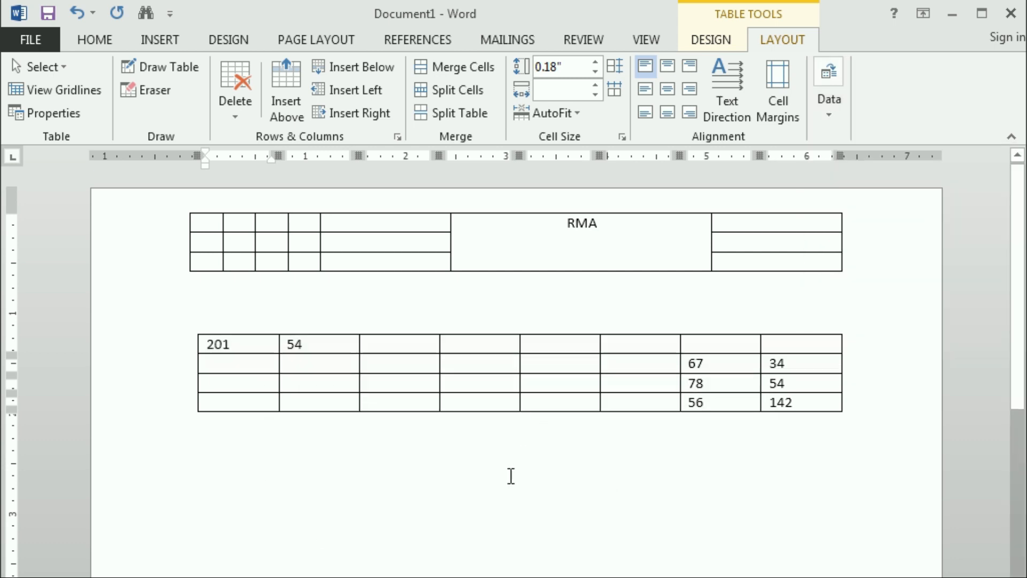